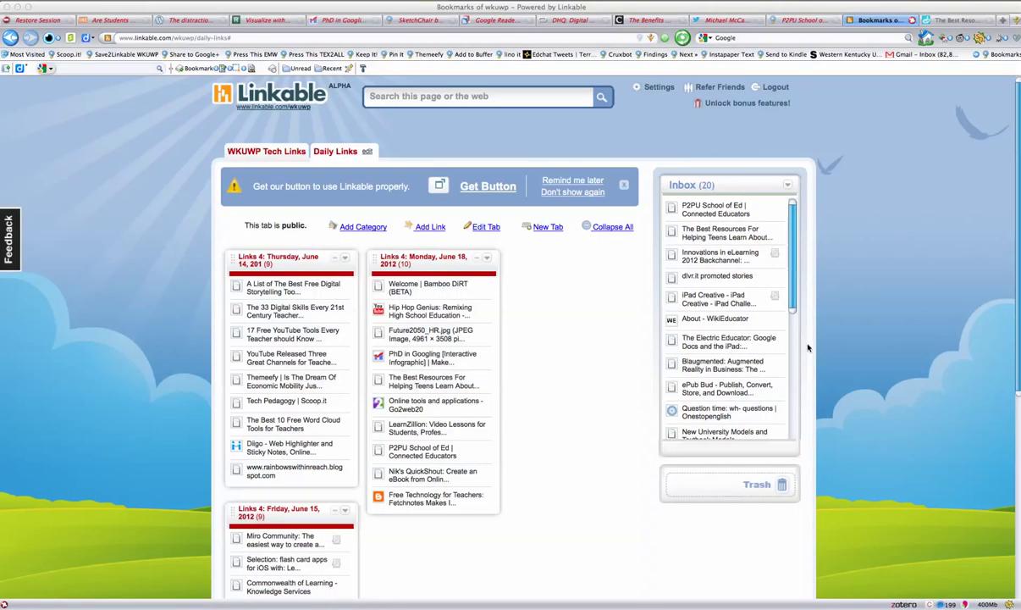
View the "Hip Hop Genius: Remixing High School Education" video from the Monday, June 18, 2012 links and close its page.
scroll(792, 399, "down", 5)
left_click_drag(795, 437, 790, 286)
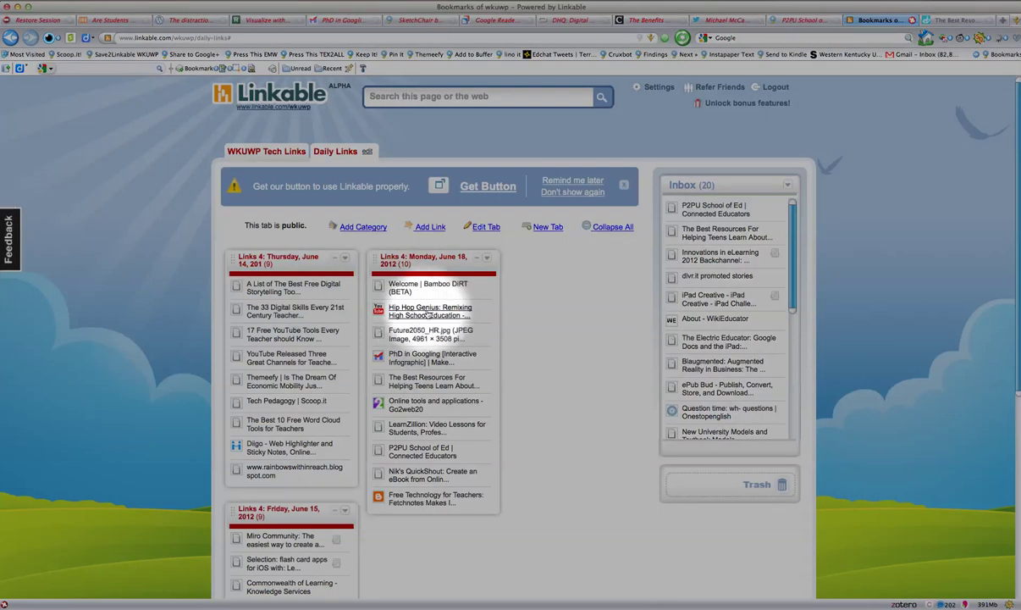
left_click(428, 313)
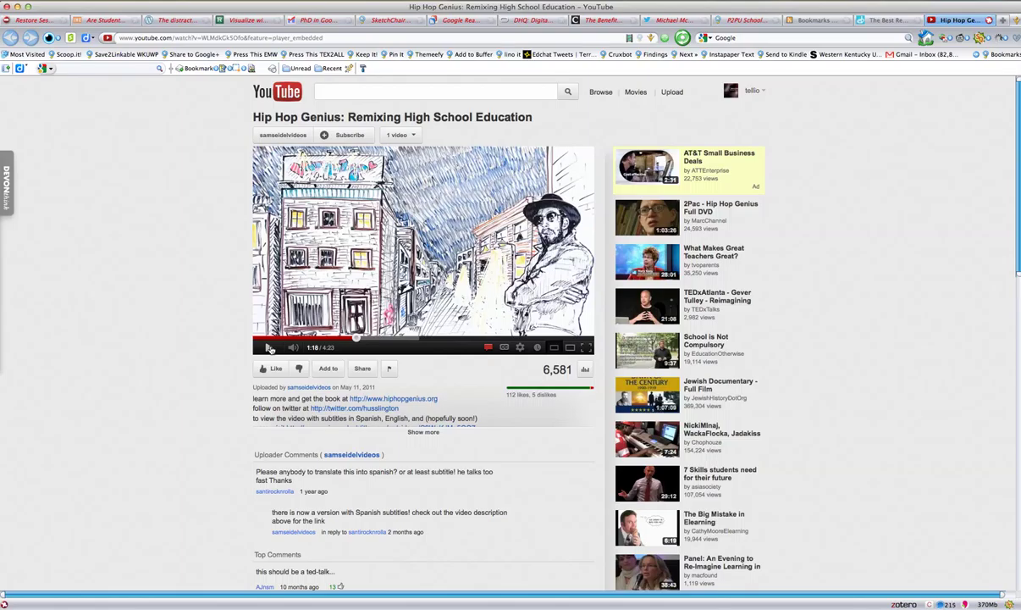
key("super+w")
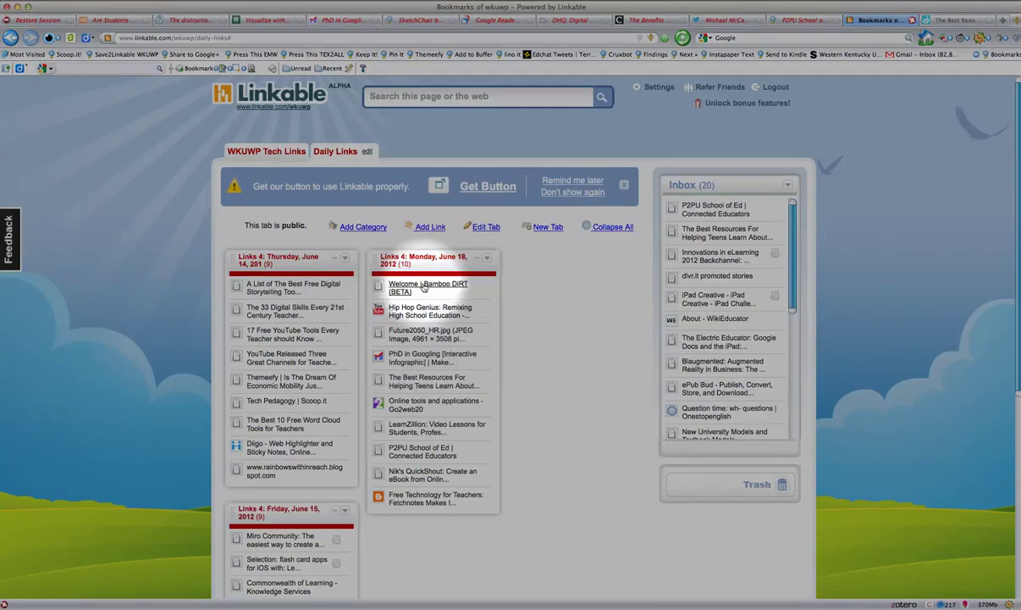
Open the Bamboo DiRT link from the Monday, June 18 category and look through its "I want to..." list of research tasks.
left_click(425, 287)
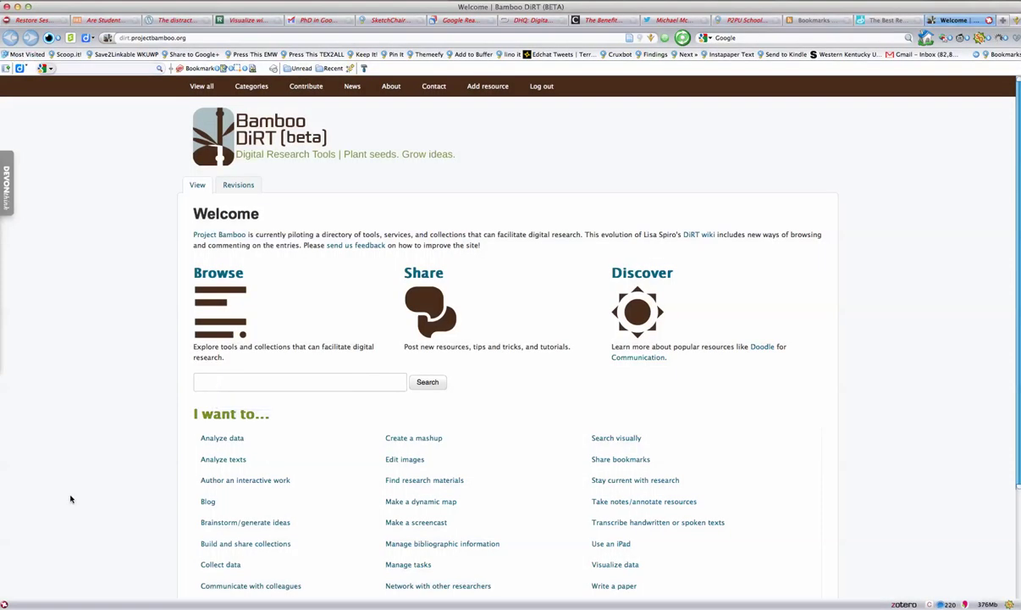
scroll(71, 499, "down", 3)
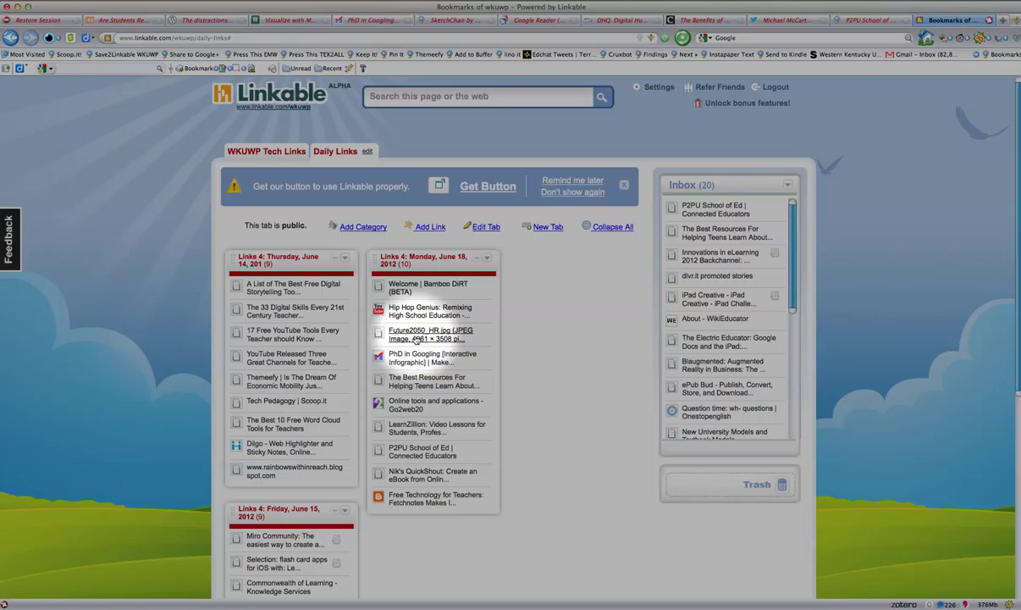
Open the Future2050_HR.jpg infographic, examine its marriage and birthplace predictions at full size, and close the image.
left_click(416, 337)
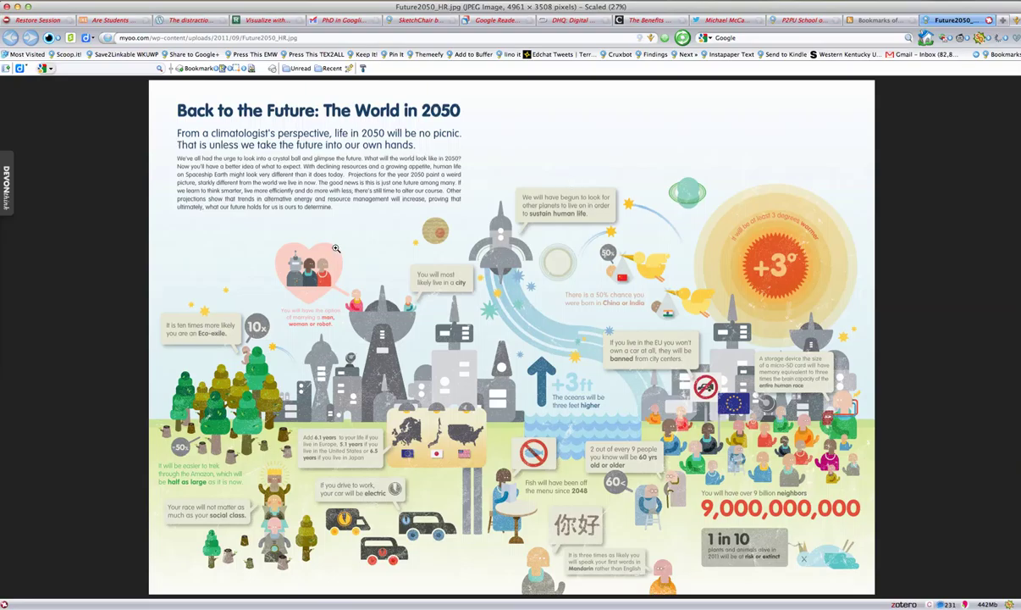
left_click(309, 256)
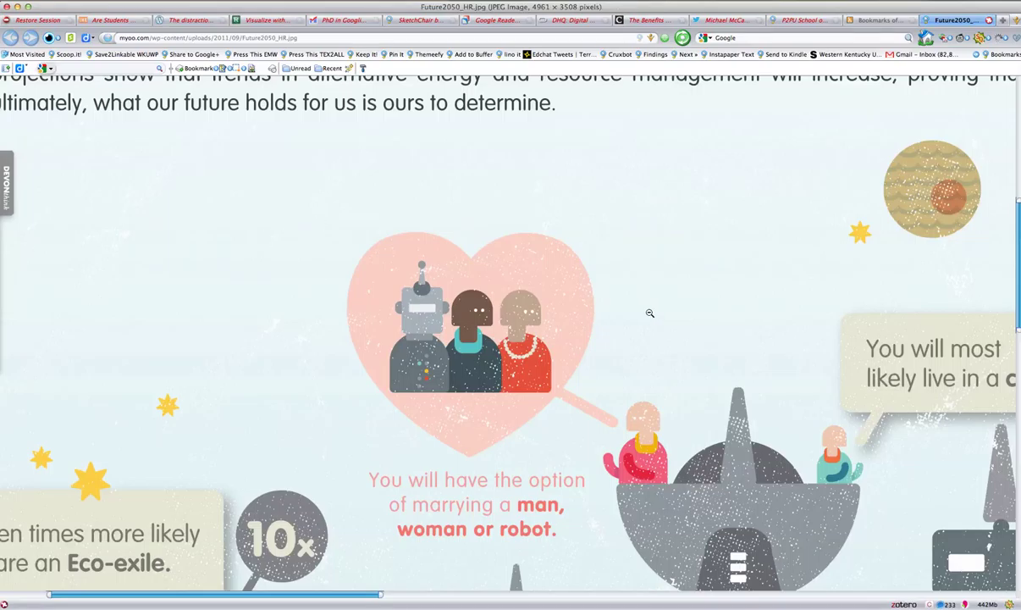
scroll(638, 294, "right", 10)
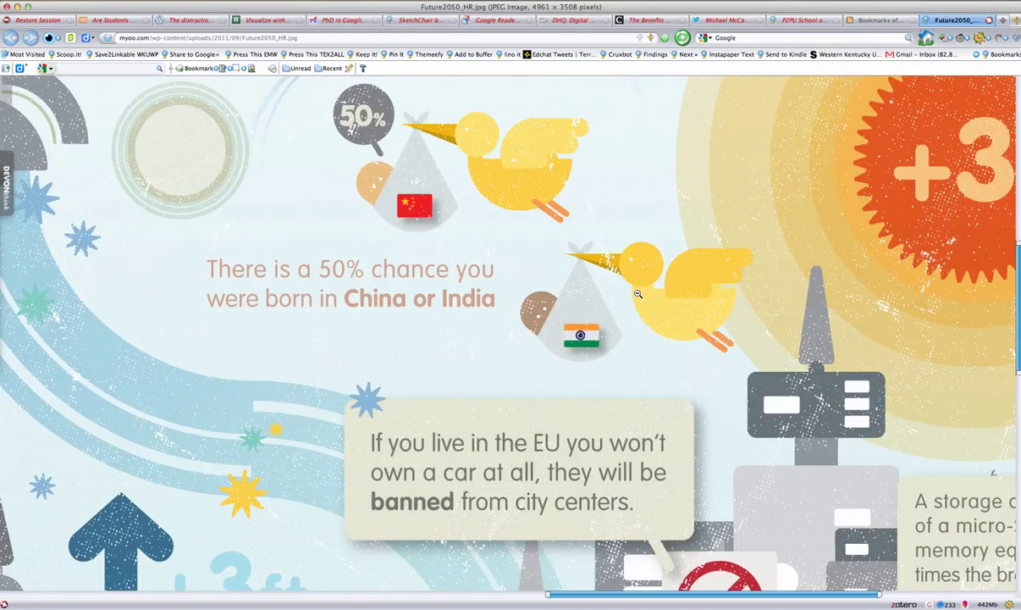
left_click(638, 294)
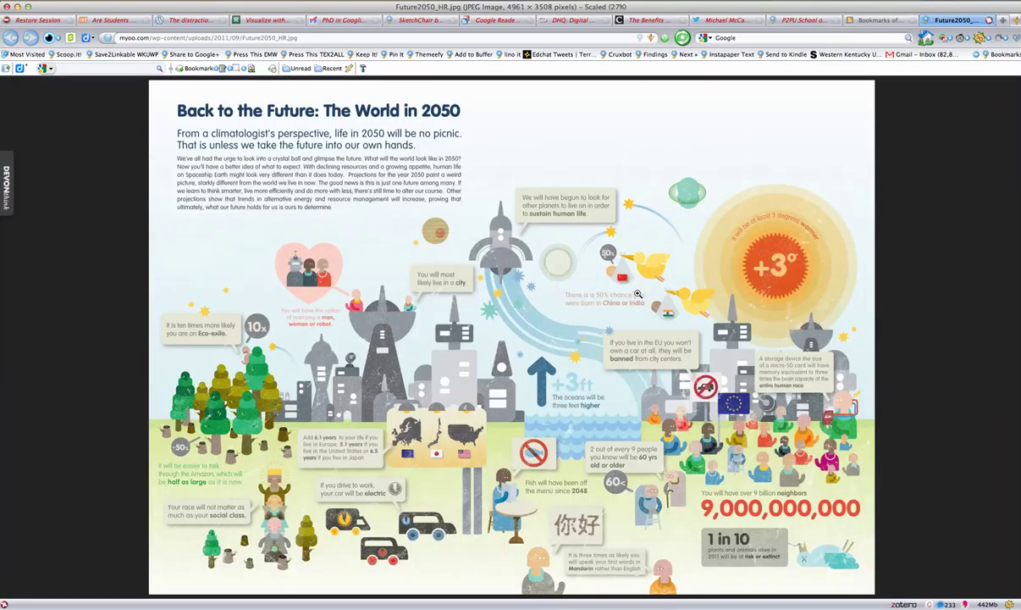
key("ctrl+w")
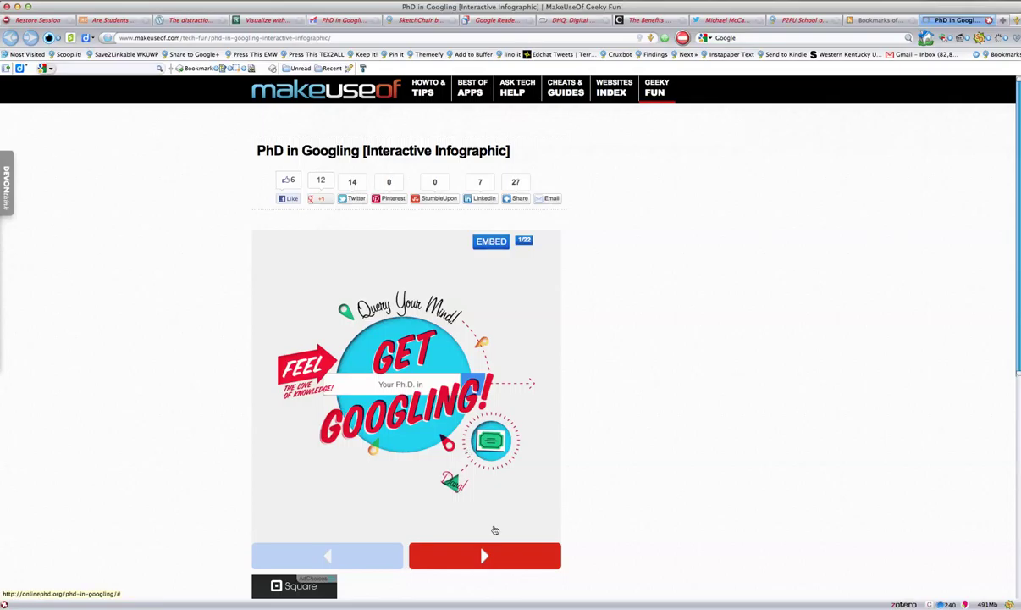
Step through the PhD in Googling interactive infographic from its first slide to slide 21 and close the page.
left_click(481, 557)
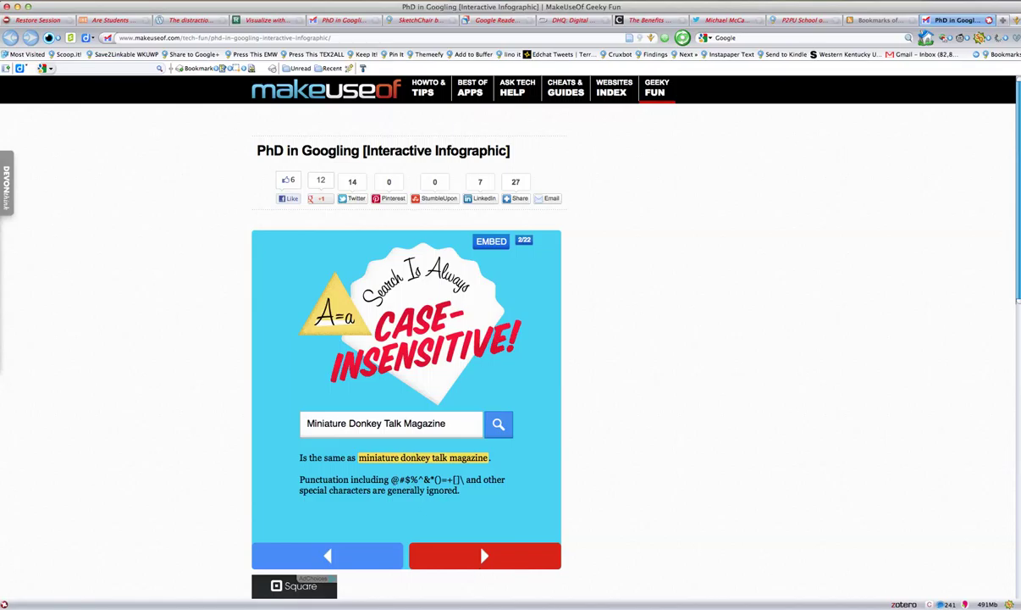
left_click(482, 555)
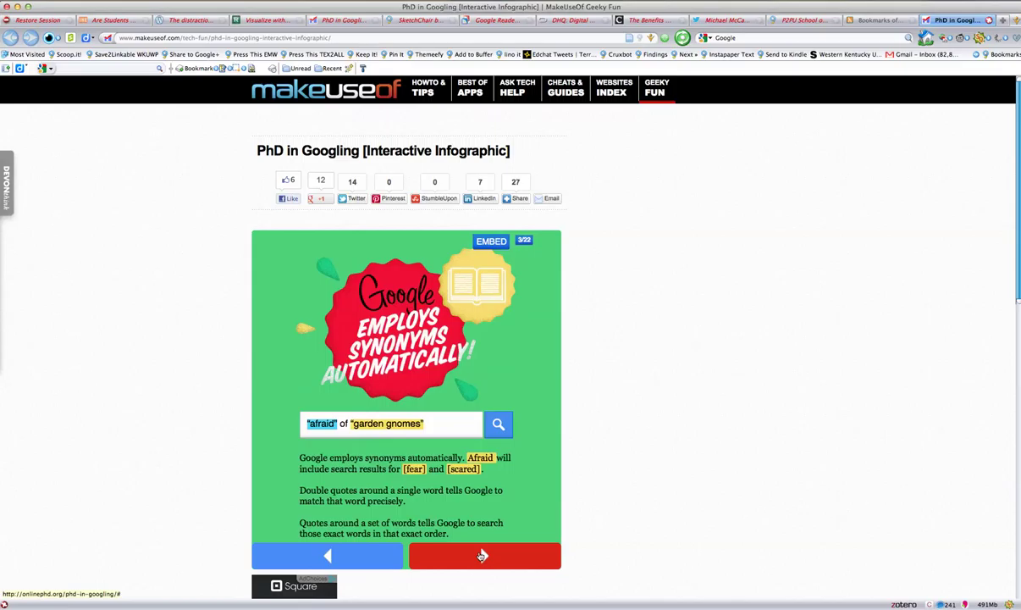
left_click(482, 555)
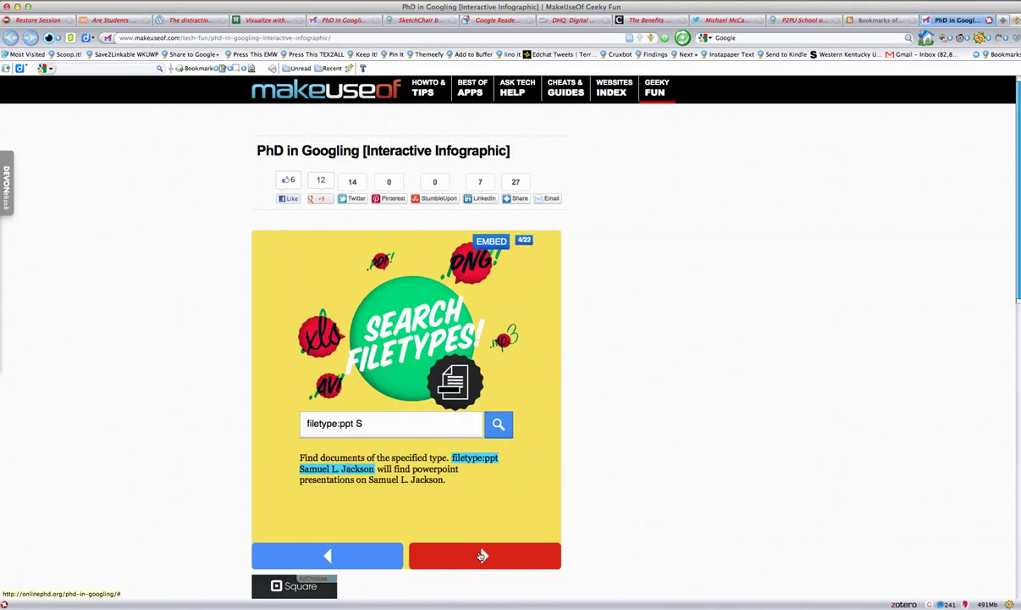
left_click(482, 556)
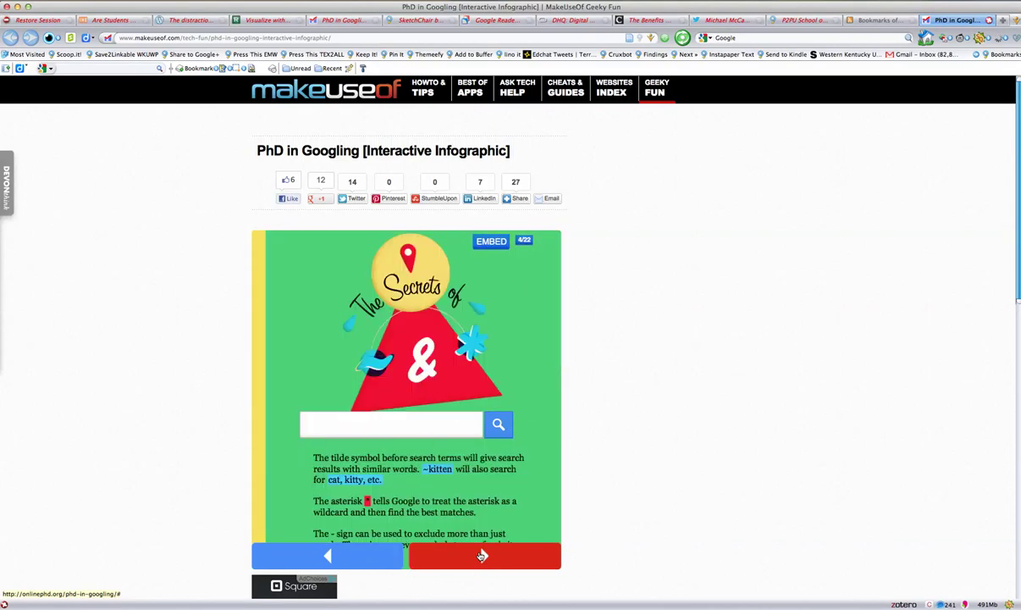
left_click(482, 556)
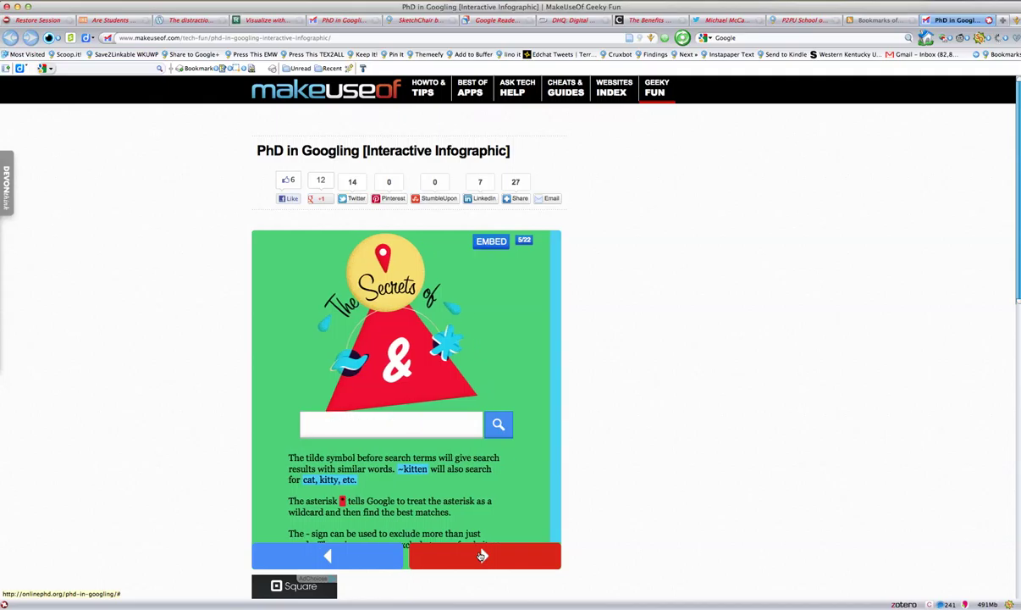
left_click(482, 556)
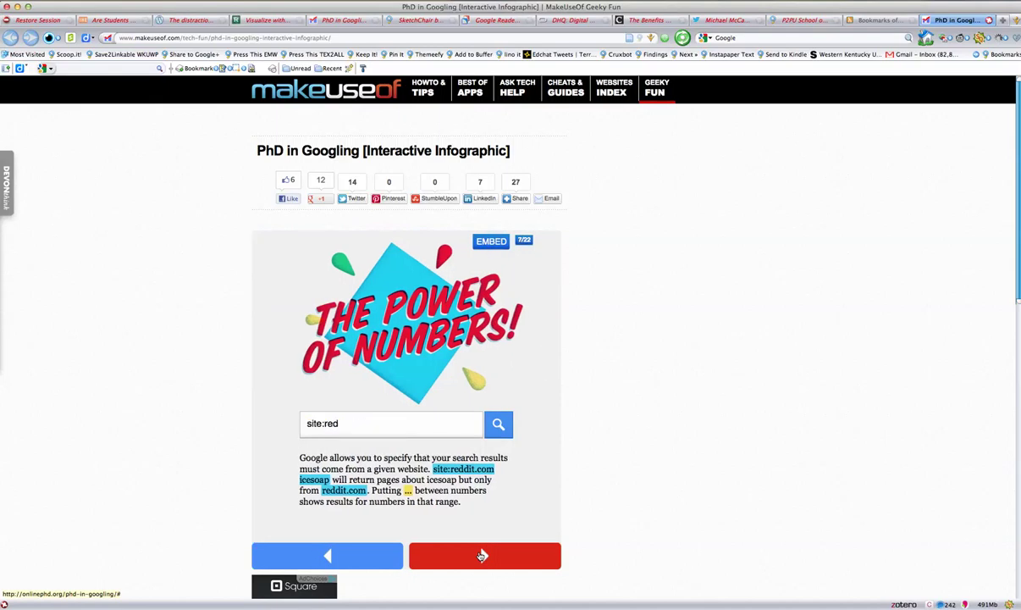
left_click(482, 556)
left_click(482, 556)
left_click(482, 555)
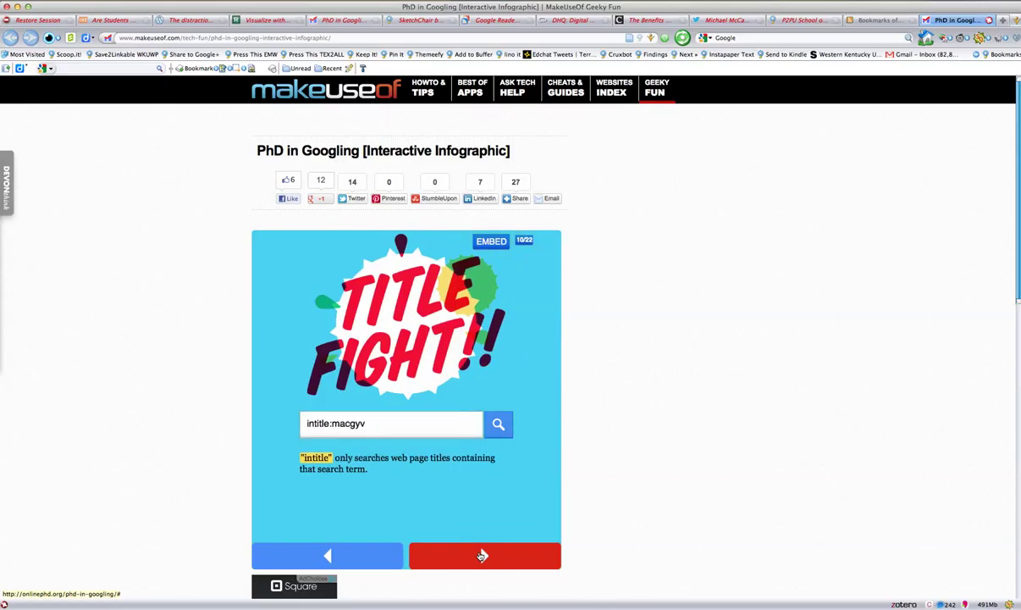
left_click(482, 556)
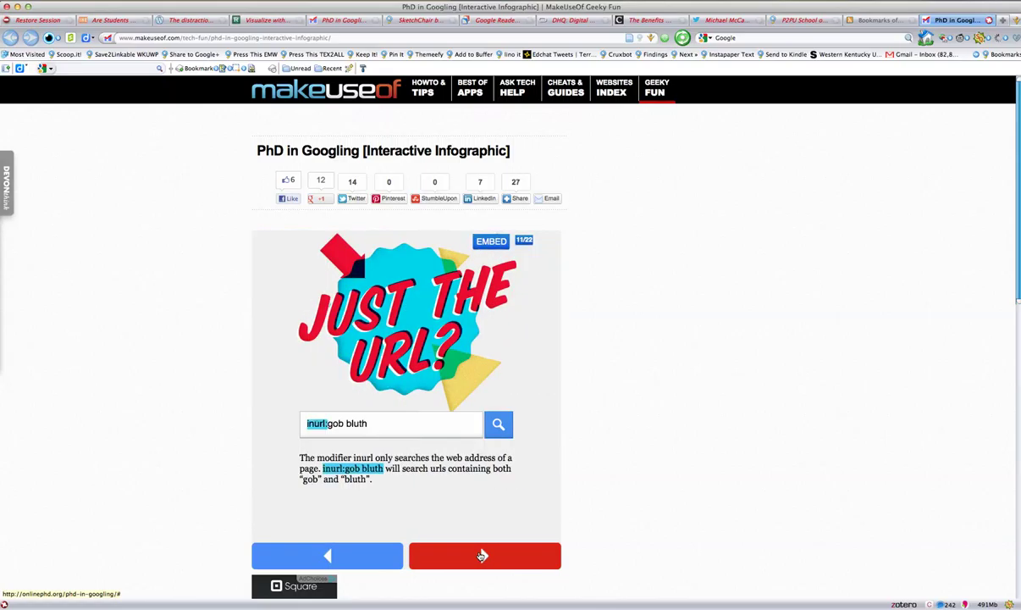
left_click(482, 556)
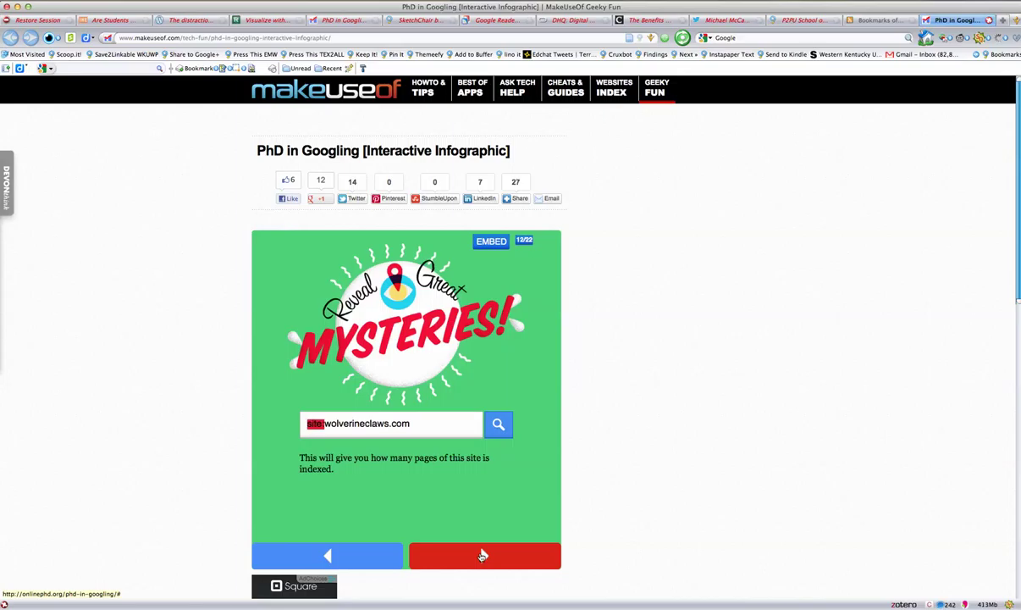
left_click(482, 556)
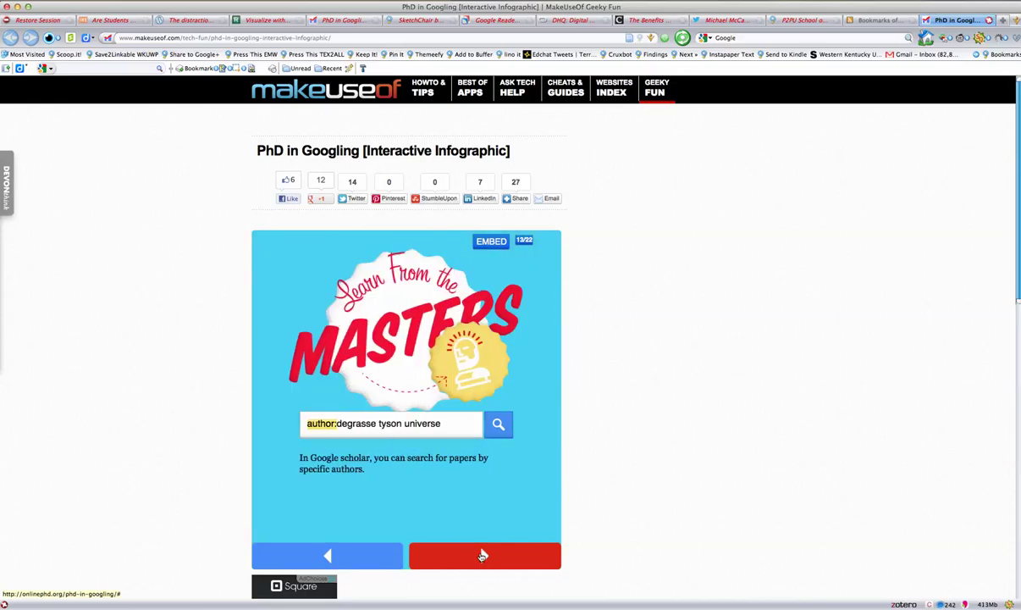
left_click(482, 555)
left_click(482, 555)
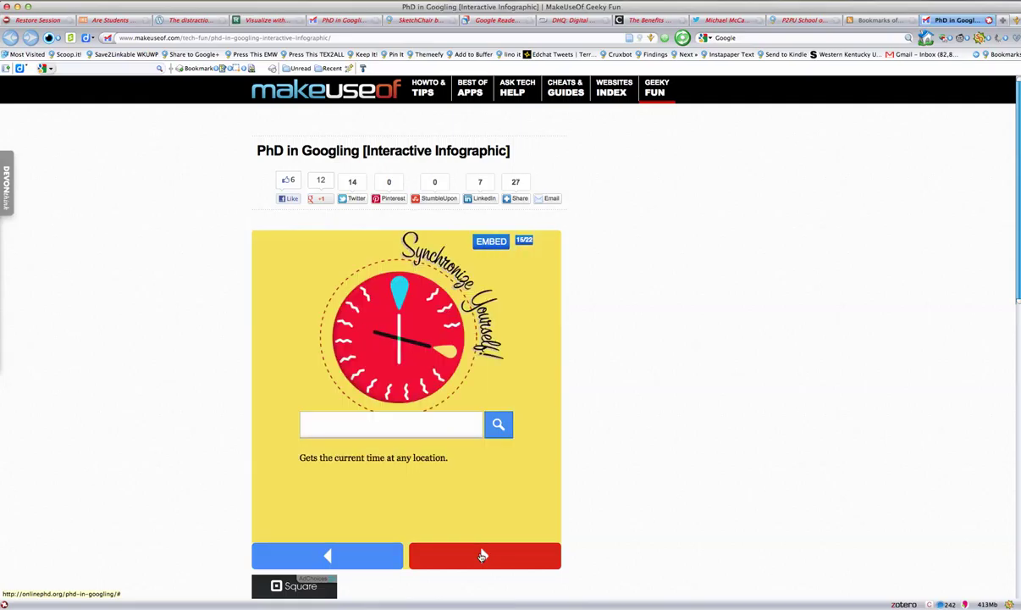
left_click(482, 556)
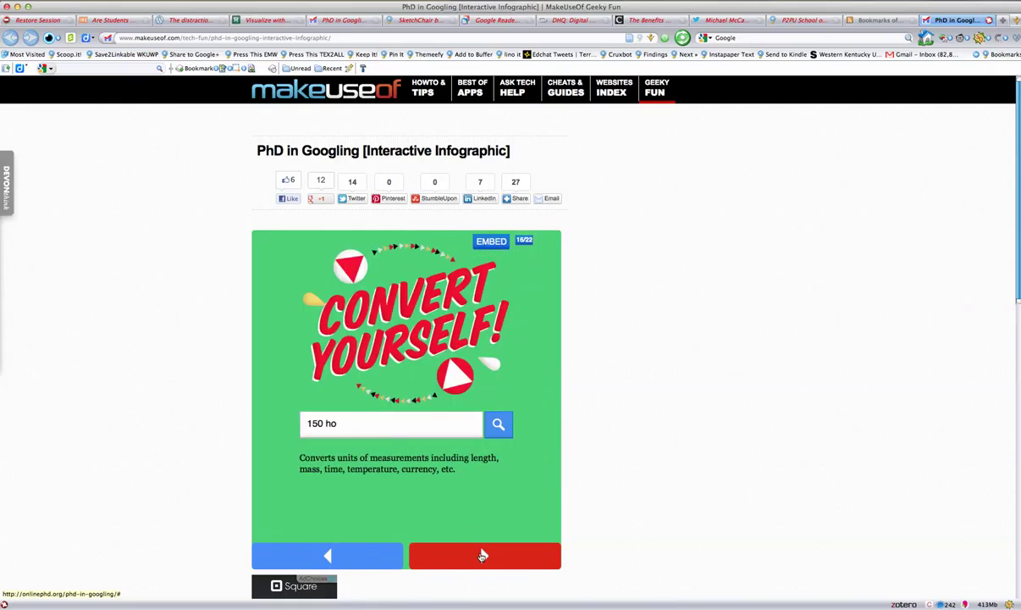
left_click(482, 555)
left_click(481, 555)
left_click(482, 556)
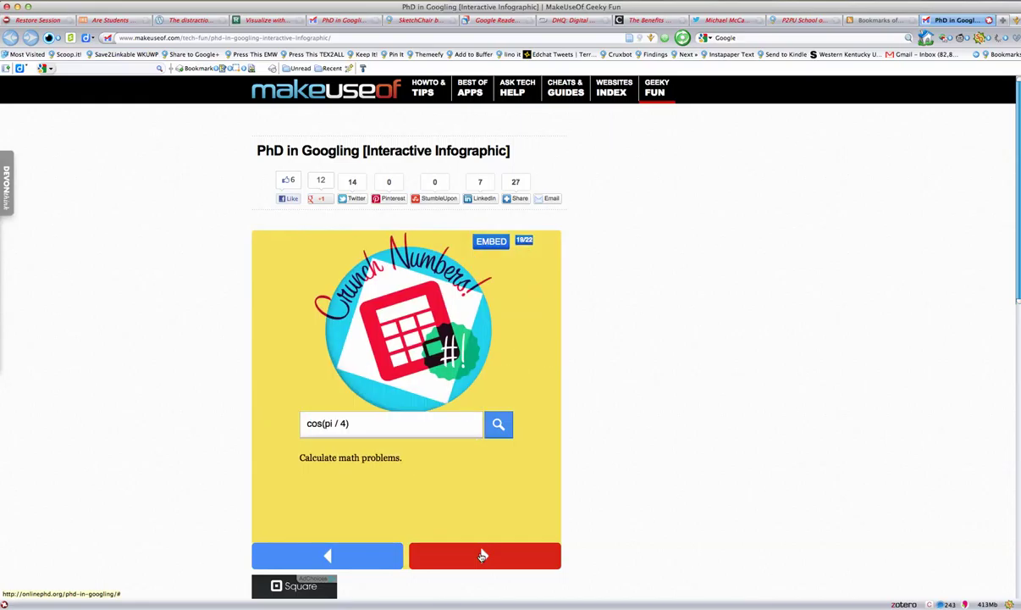
left_click(482, 556)
left_click(482, 556)
left_click(482, 556)
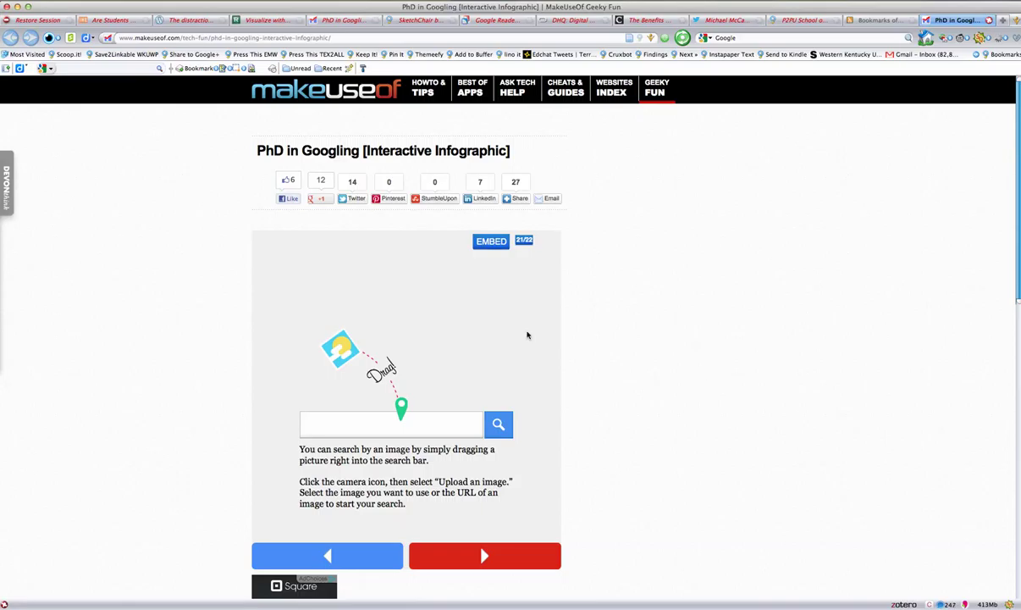
mouse_move(413, 89)
mouse_move(479, 92)
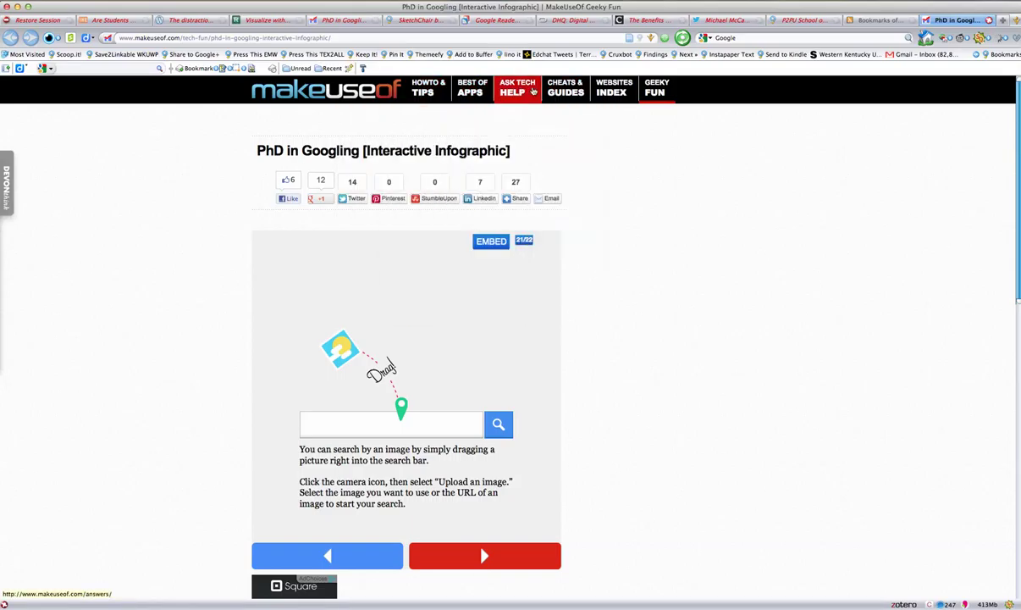
mouse_move(648, 95)
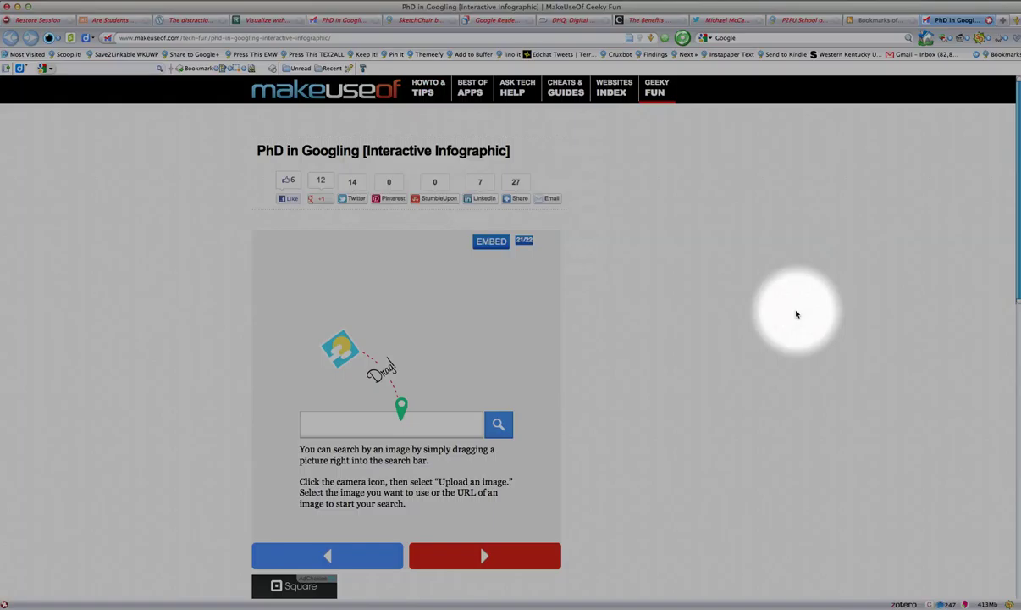
key("super+w")
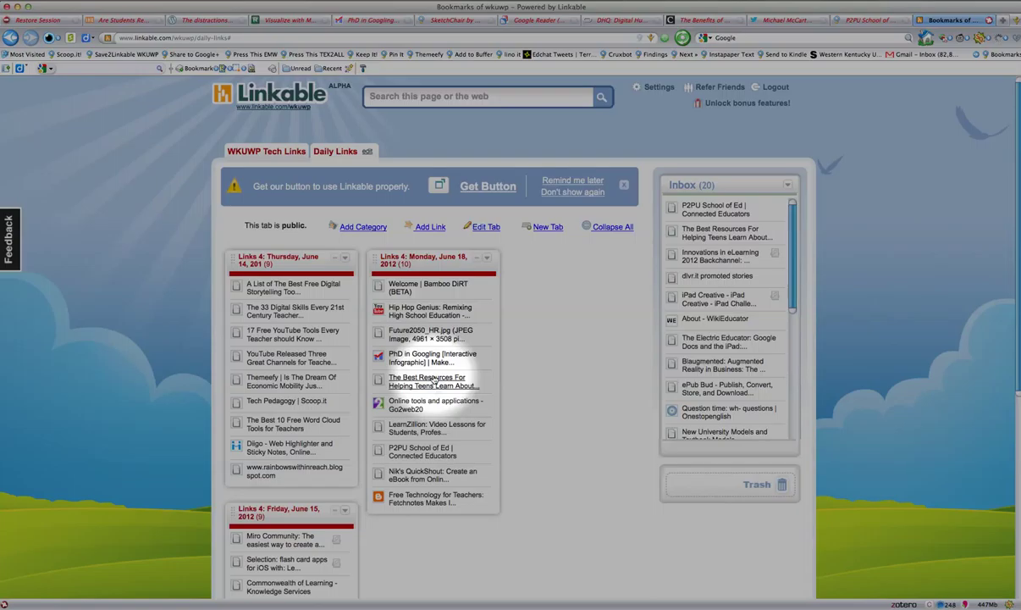
Open "The Best Resources For Helping Teens Learn About The Importance Of Sleep" and skim the post's list of linked articles.
left_click(433, 380)
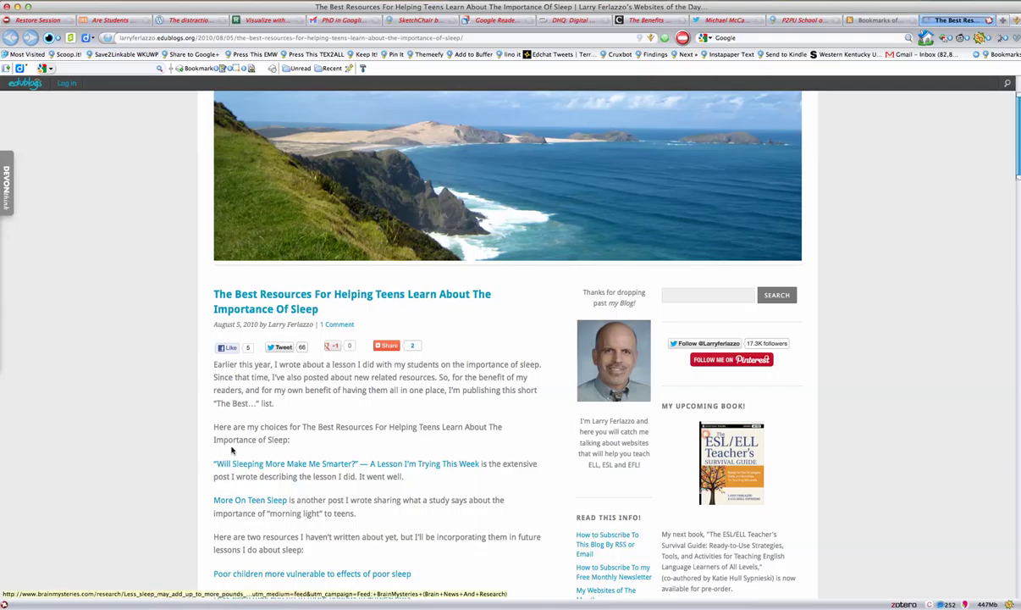
scroll(142, 428, "down", 5)
scroll(142, 427, "down", 15)
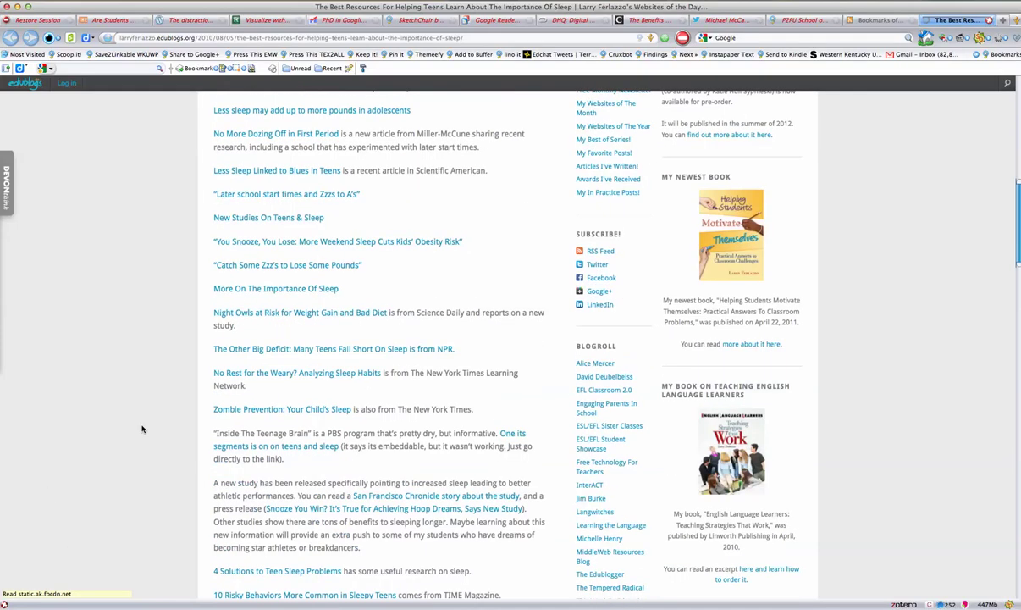
scroll(142, 428, "down", 10)
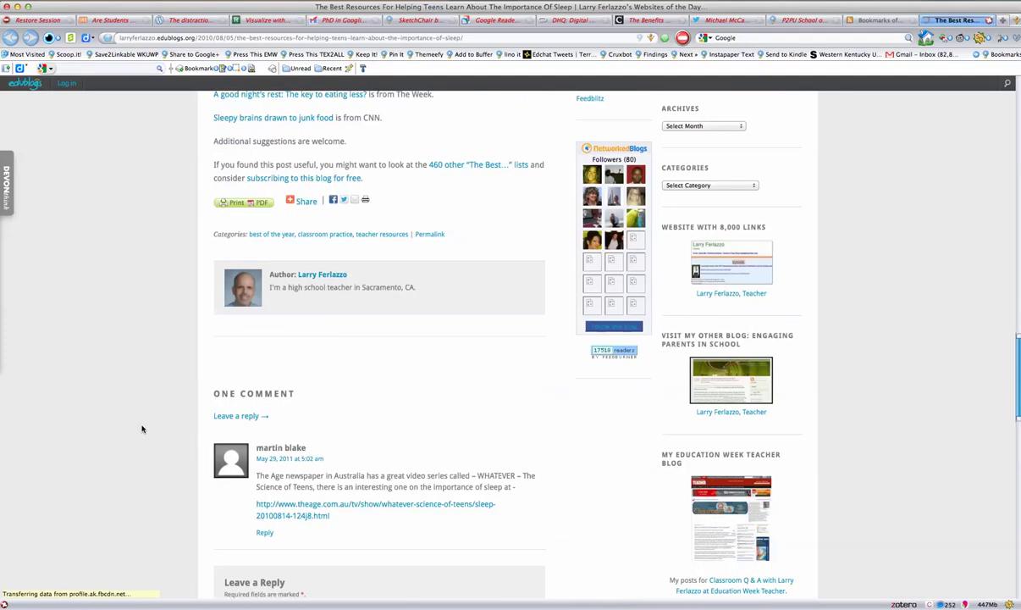
scroll(142, 428, "up", 14)
scroll(143, 429, "up", 16)
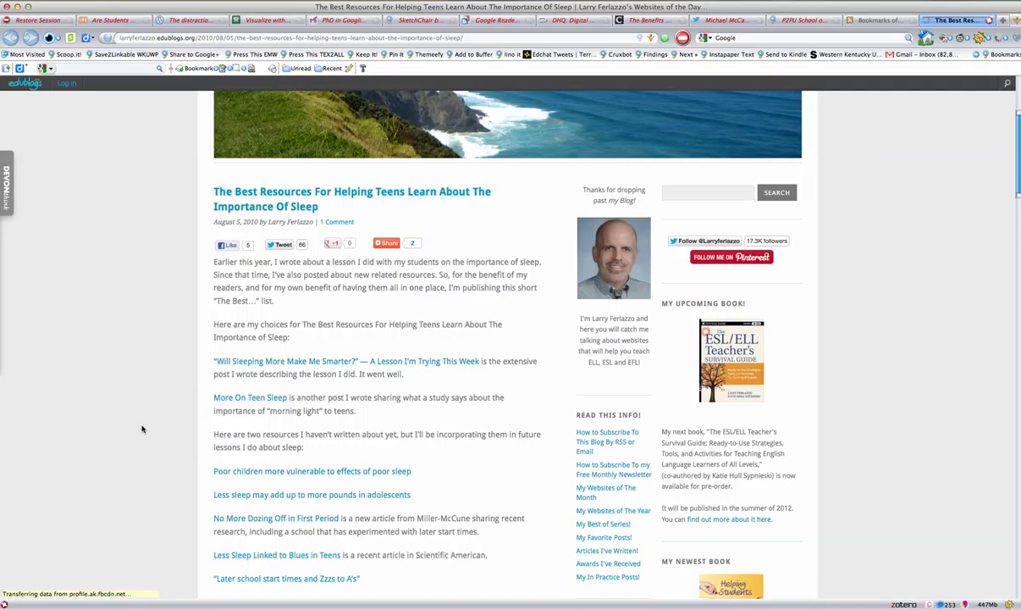
scroll(160, 353, "down", 3)
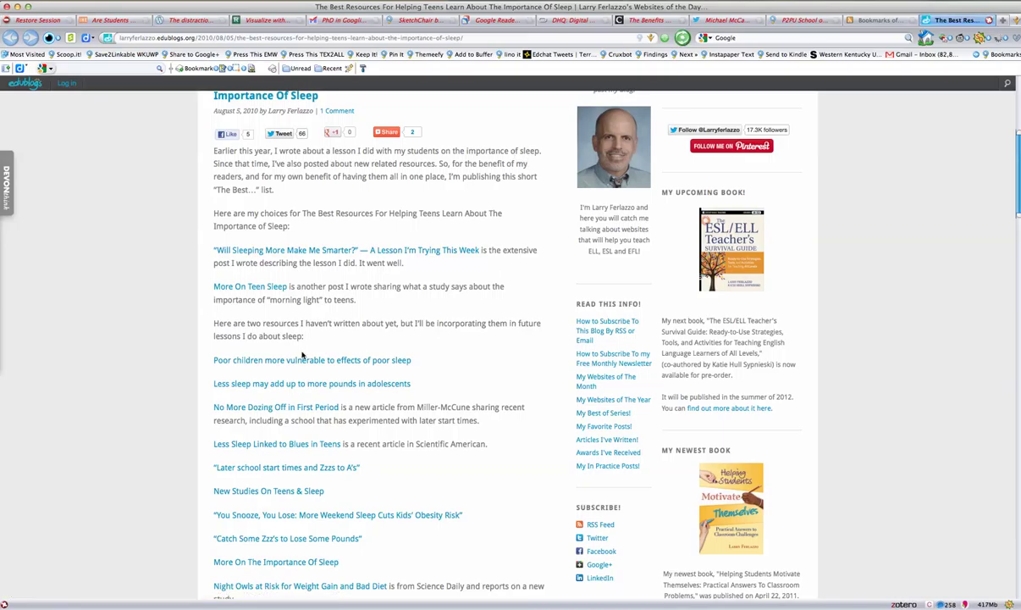
scroll(409, 405, "down", 5)
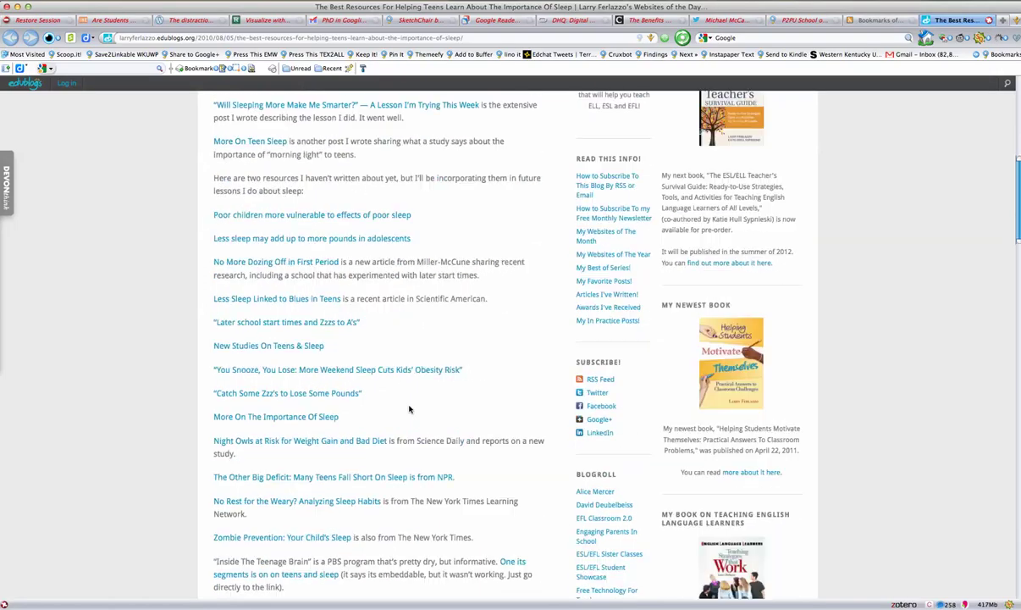
scroll(409, 405, "up", 2)
scroll(409, 407, "down", 12)
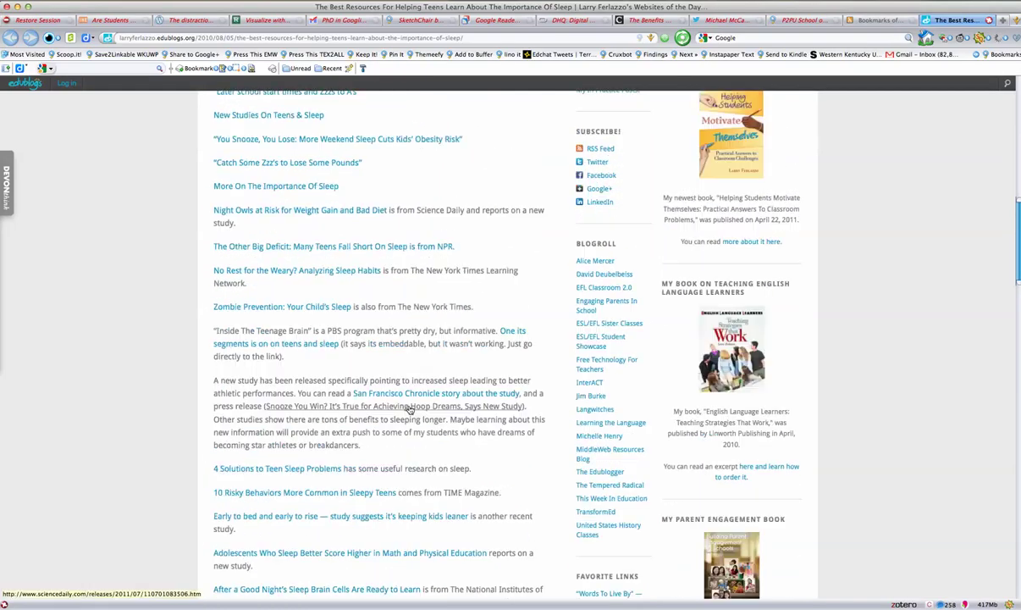
scroll(409, 409, "up", 14)
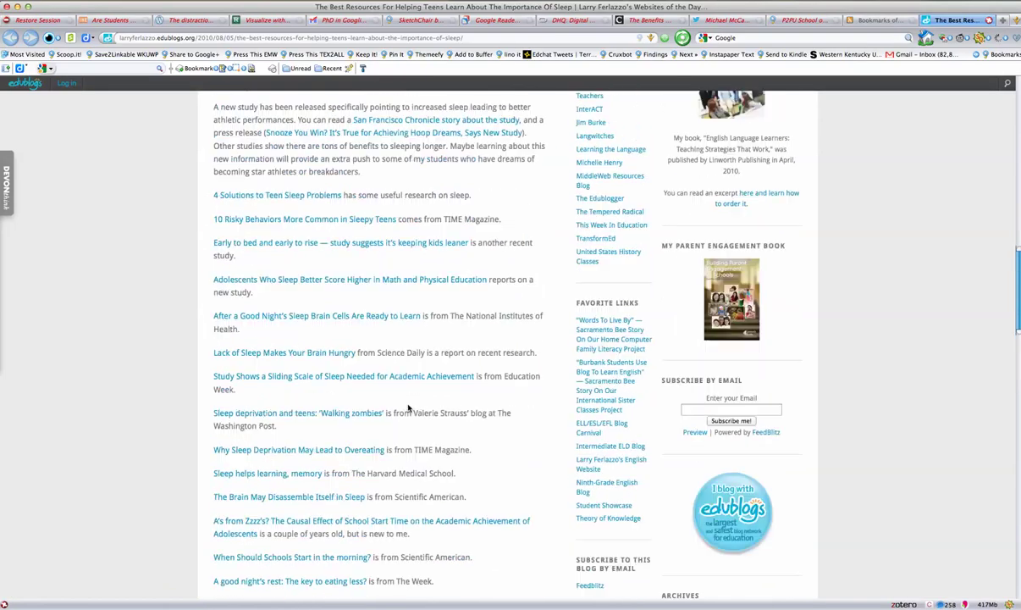
Close the teen sleep resources post and open the "Online tools and applications - Go2web20" link from the Monday, June 18 category.
scroll(409, 408, "up", 8)
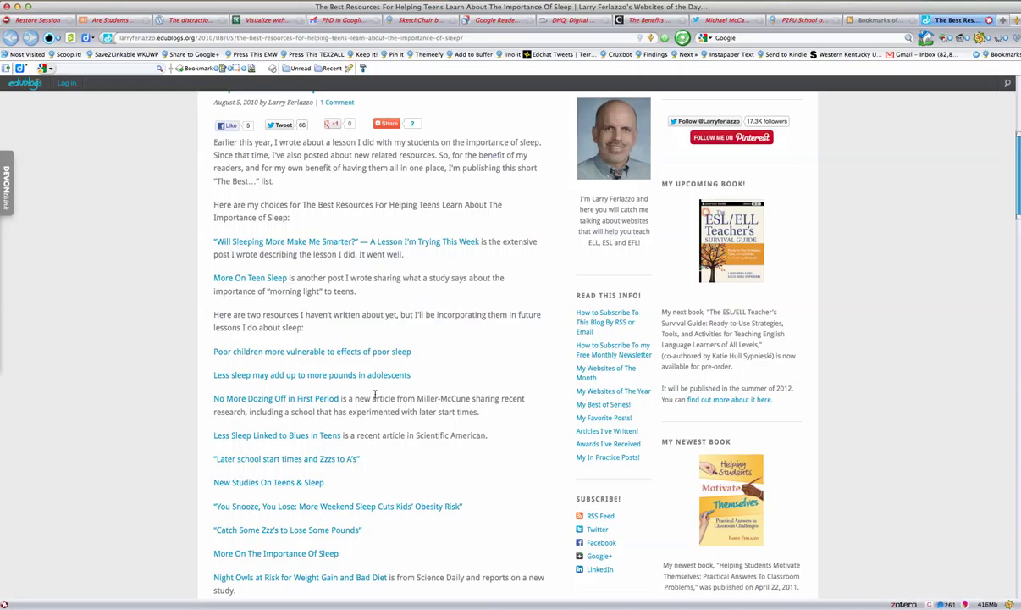
key("super+w")
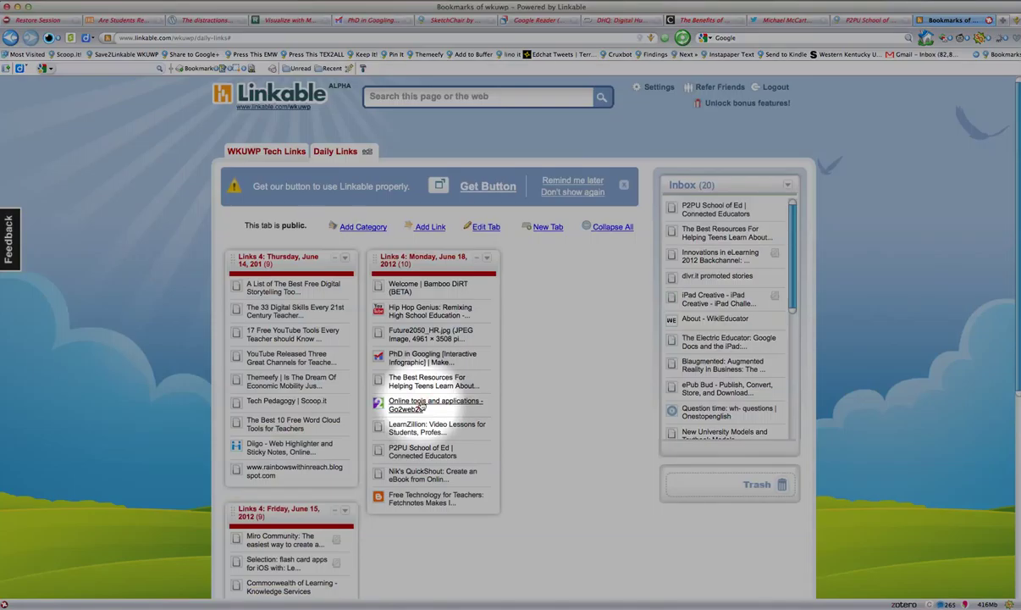
left_click(421, 406)
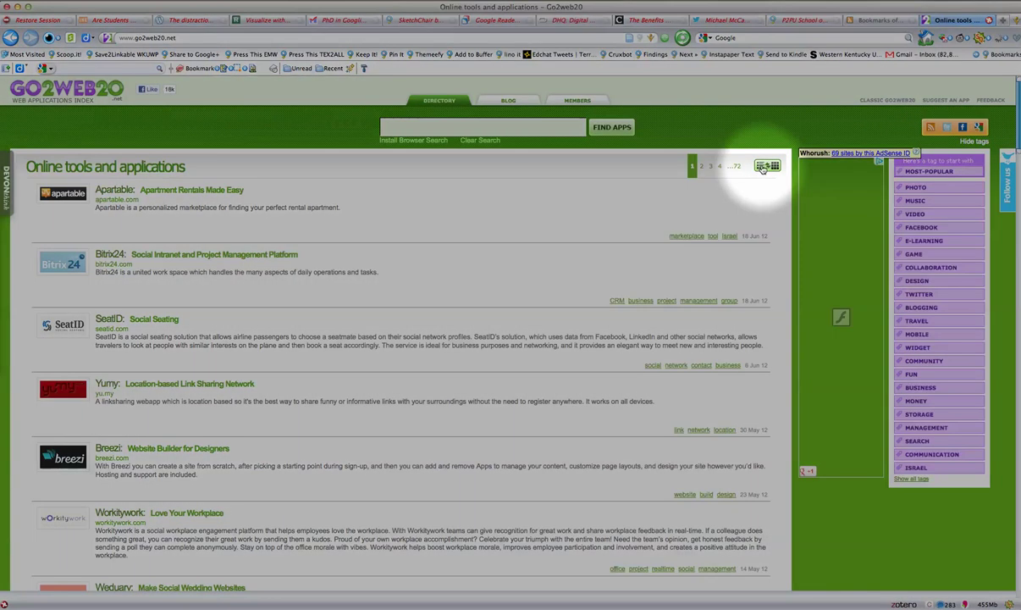
Preview the Go2web20 directory as a logo grid, restore the detailed list, and browse the apps tagged most-popular.
left_click(773, 166)
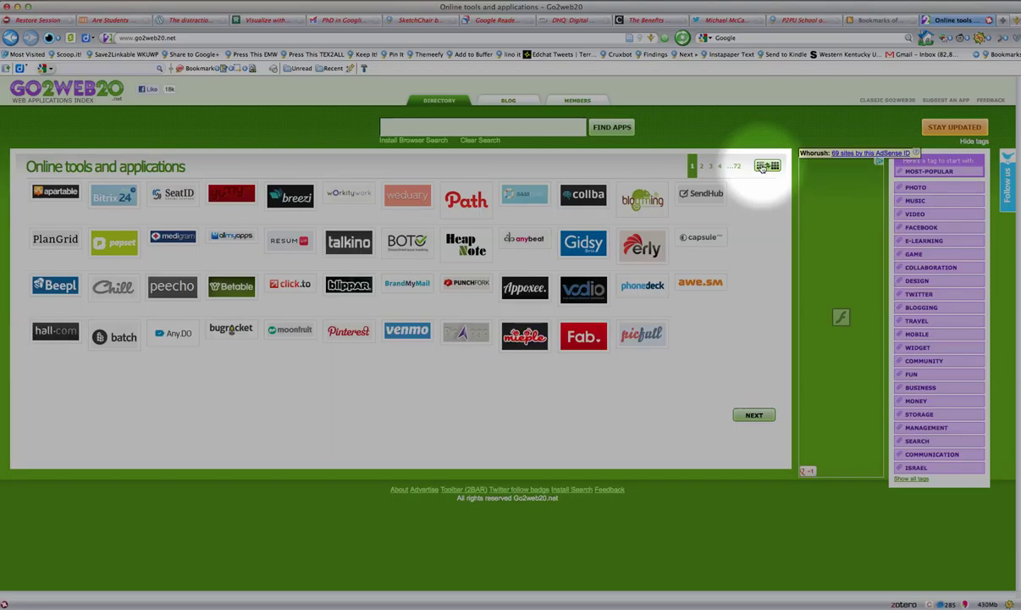
left_click(762, 166)
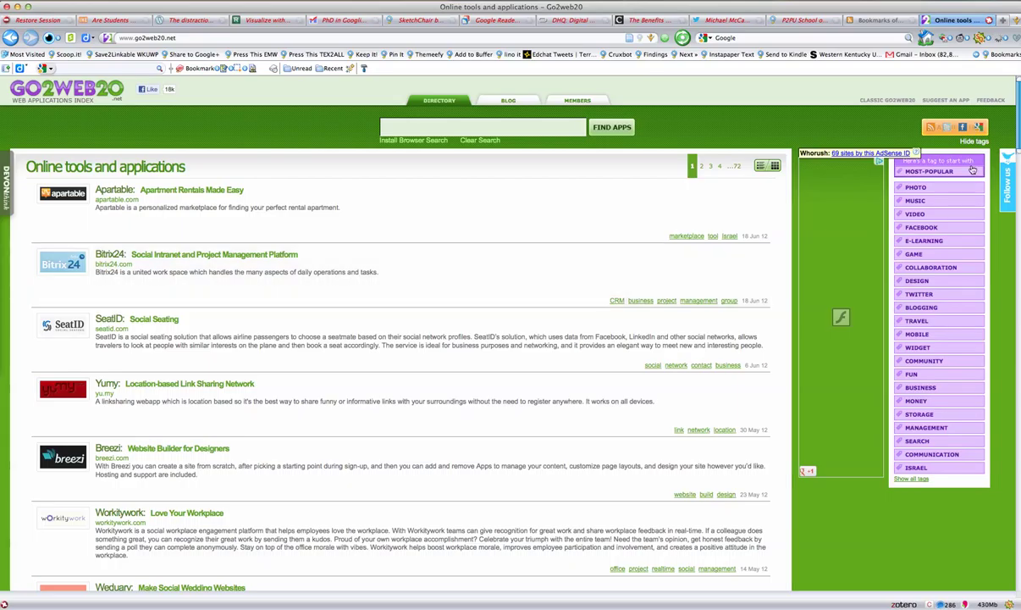
left_click(932, 172)
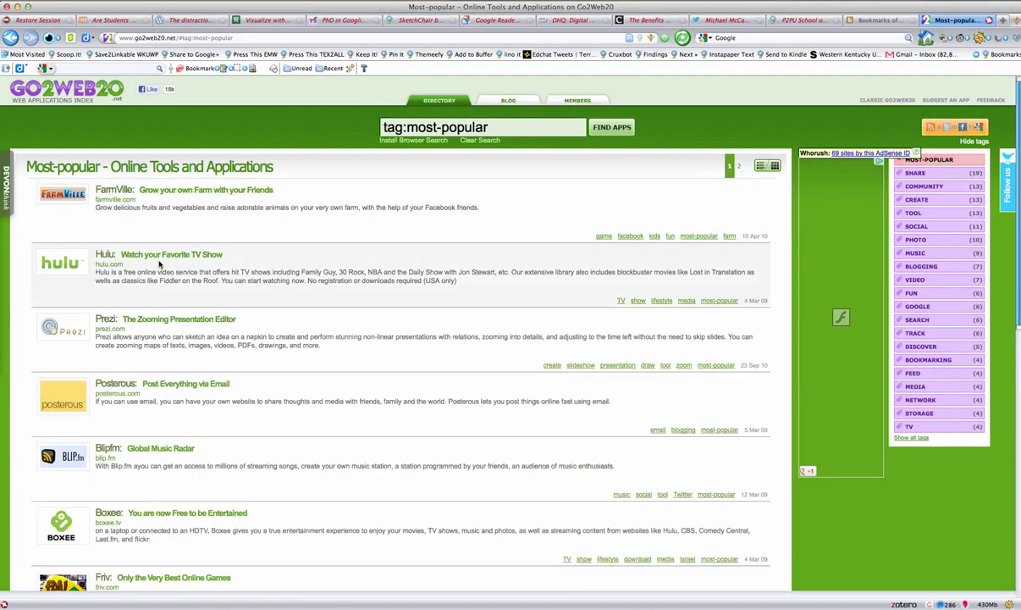
scroll(323, 362, "down", 2)
scroll(323, 362, "down", 3)
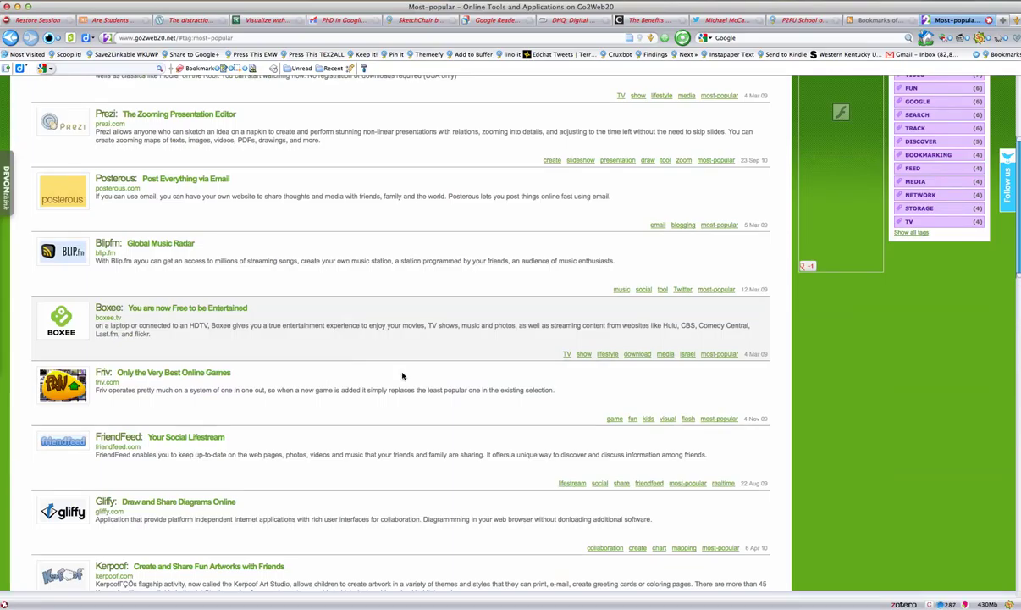
View the details page of the Friv online games entry, return to the most-popular list, and leave the Go2web20 directory.
left_click(132, 378)
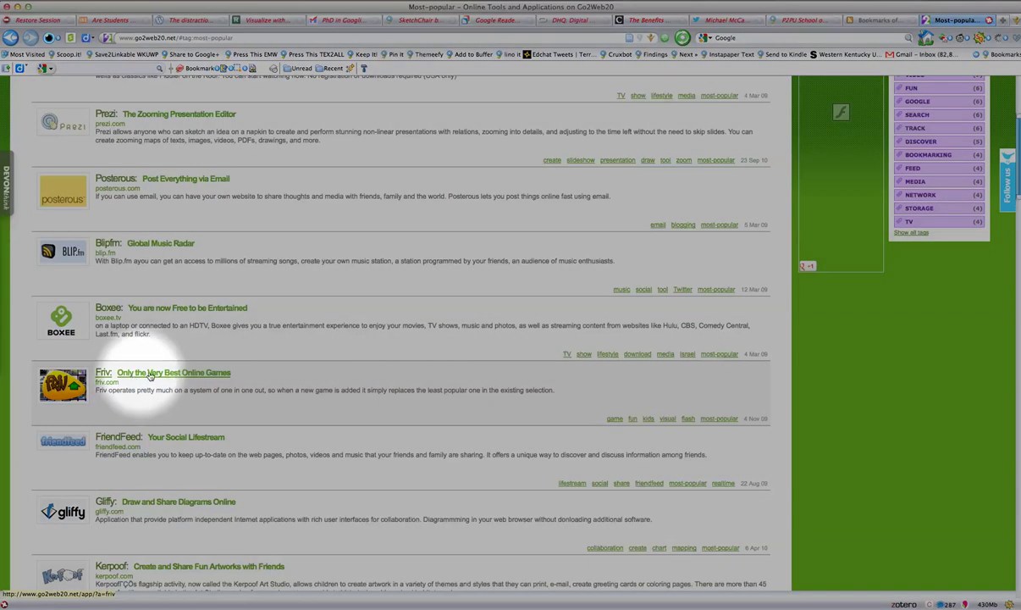
left_click(167, 376)
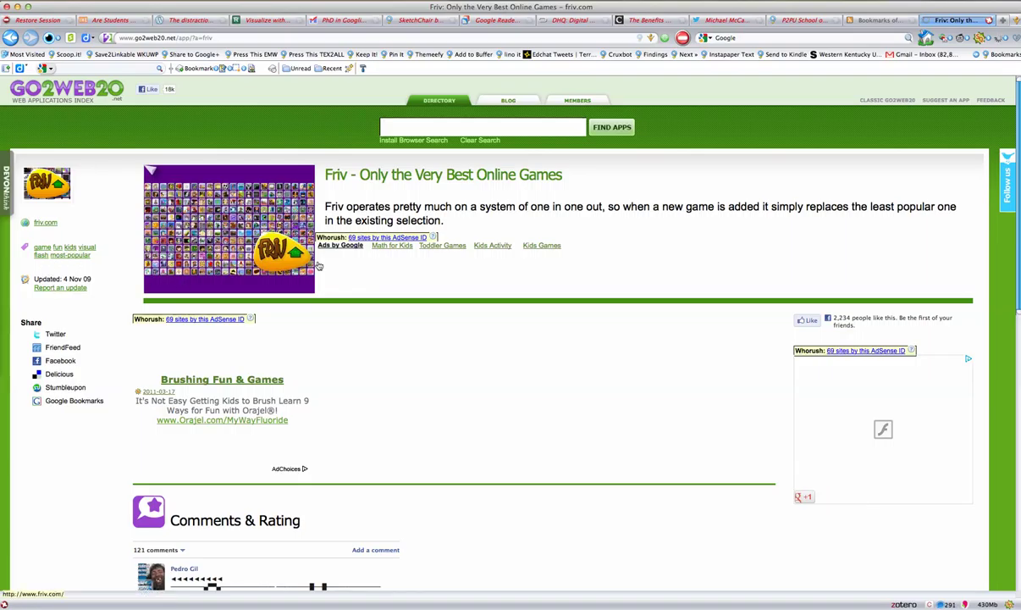
key("super+Left")
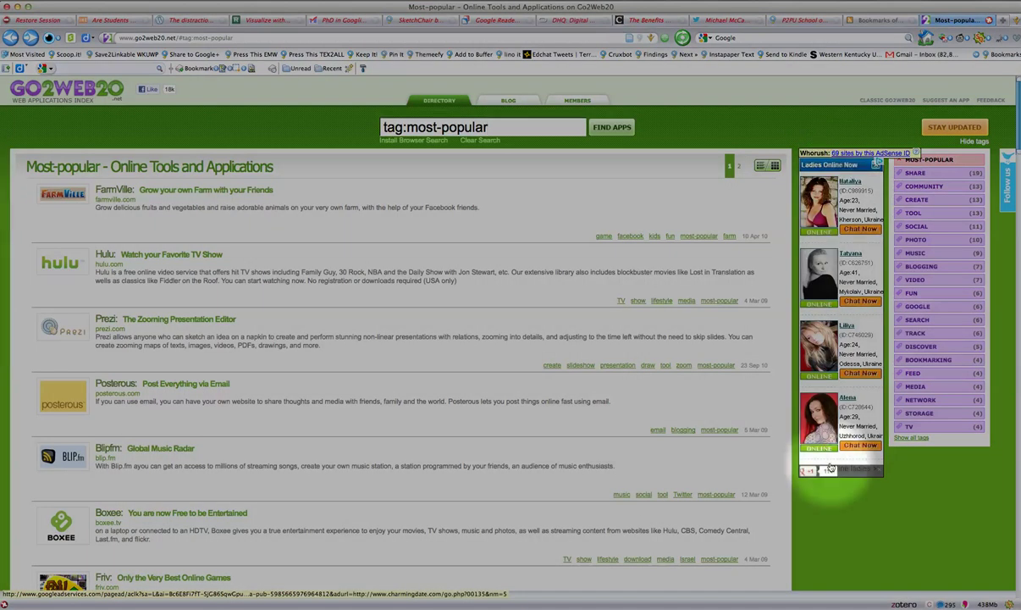
left_click(880, 164)
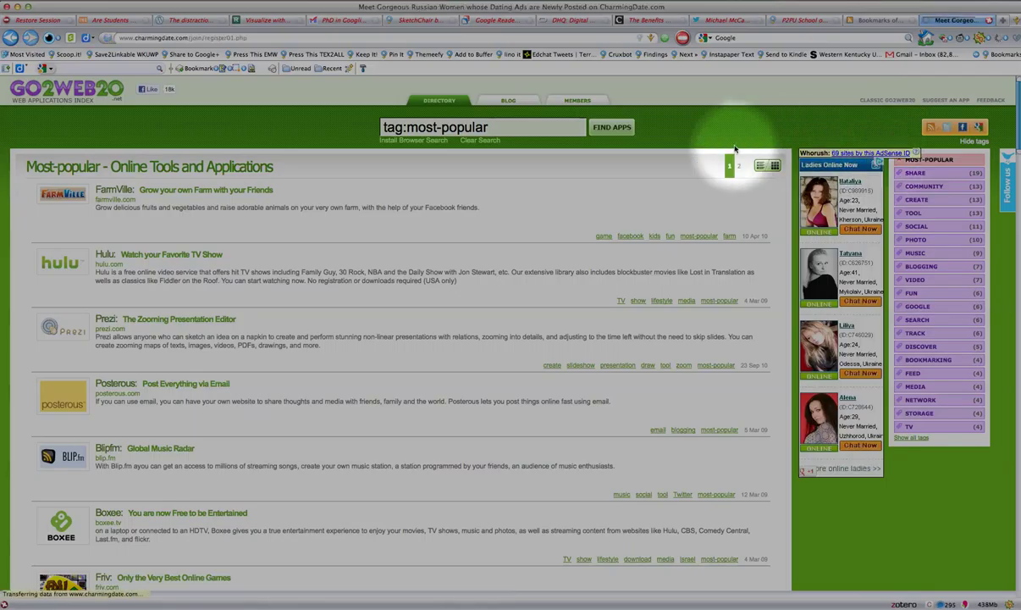
key("super+w")
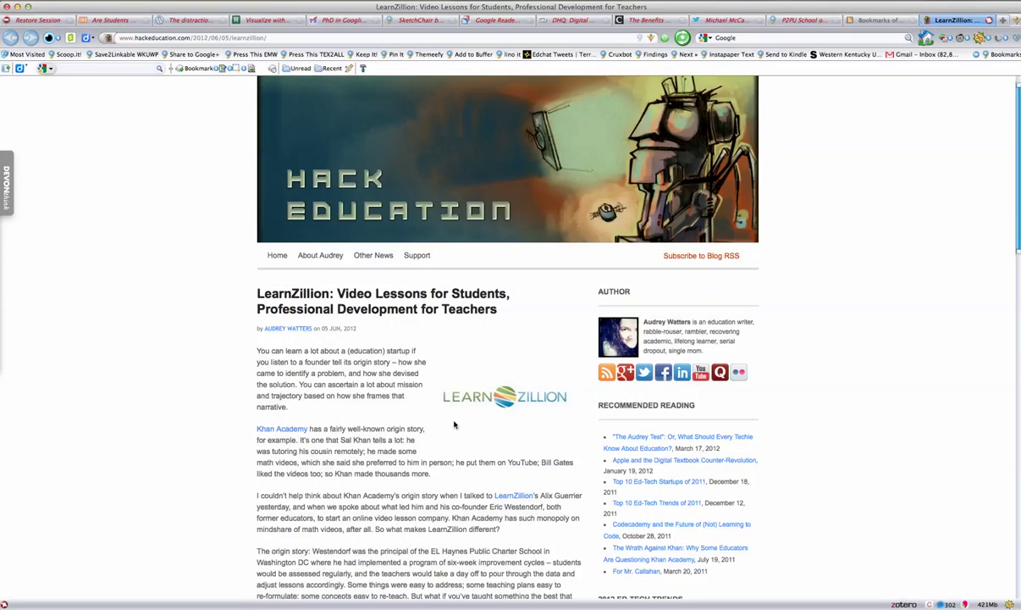
Read through the Hack Education article on LearnZillion video lessons down to its comments section and close the page.
scroll(461, 384, "down", 1)
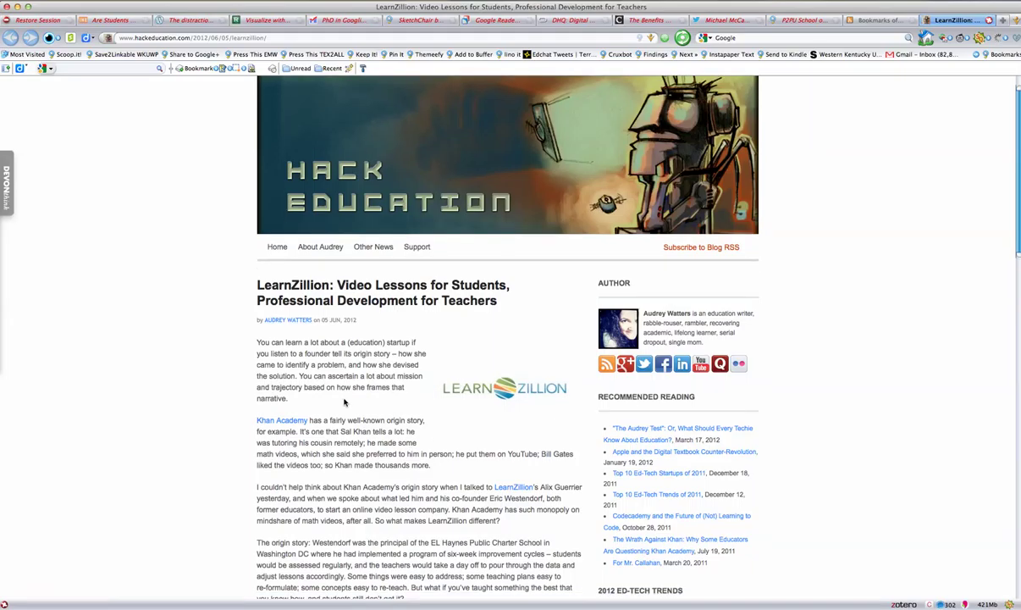
scroll(357, 462, "down", 10)
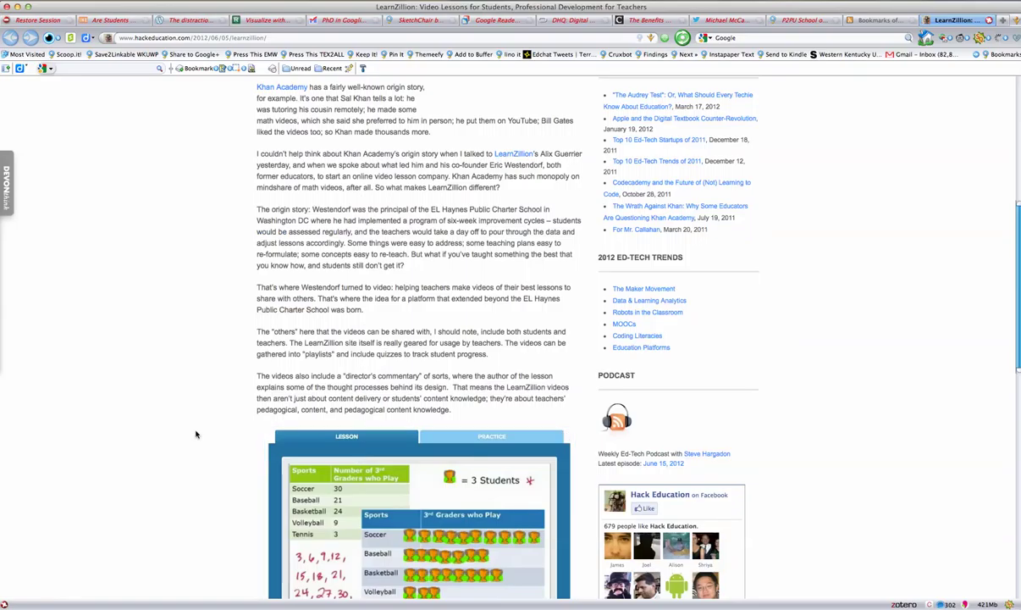
scroll(196, 432, "down", 5)
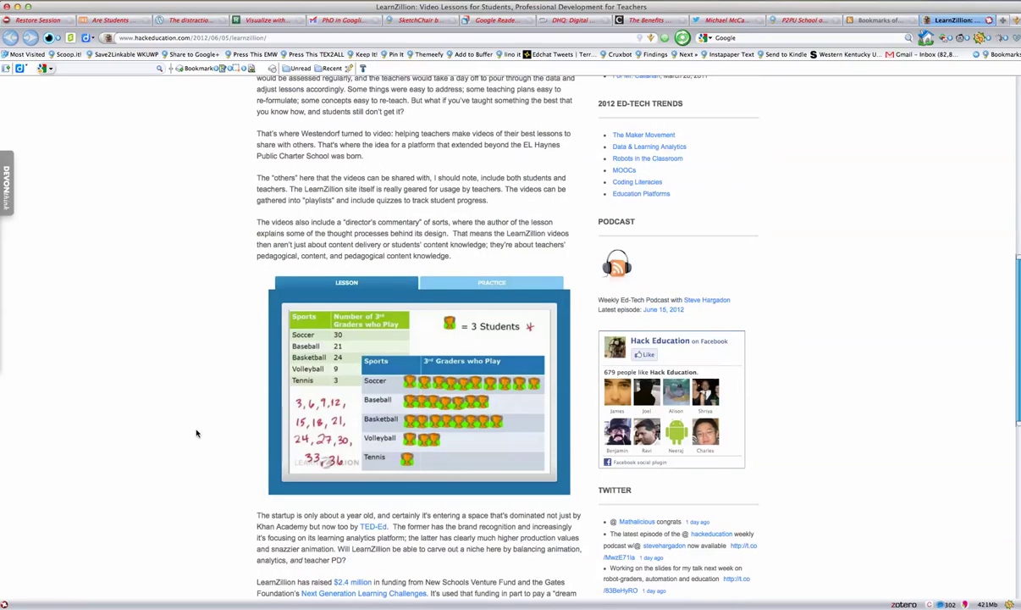
scroll(186, 436, "down", 7)
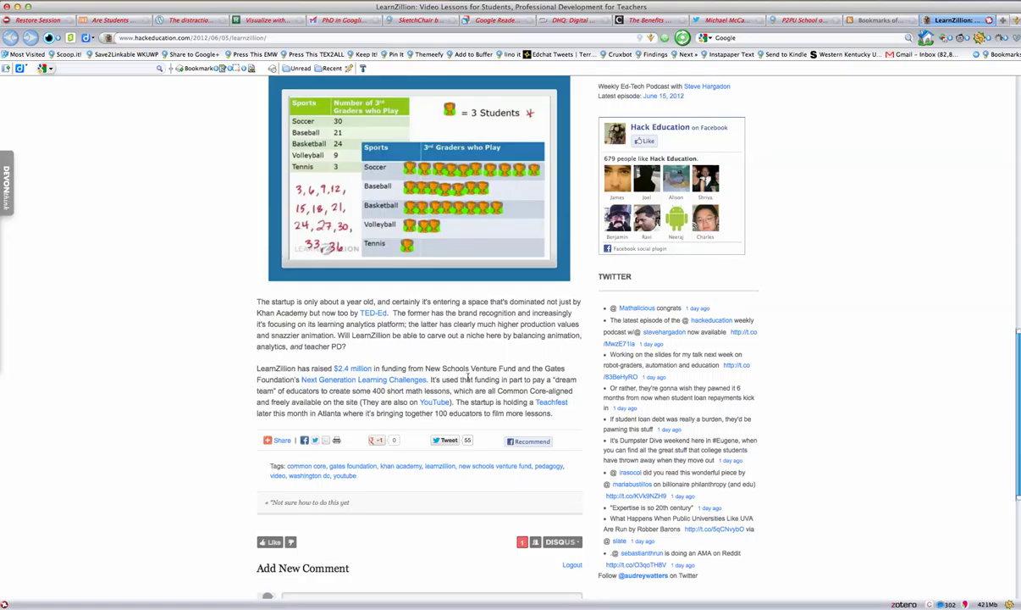
key("super+w")
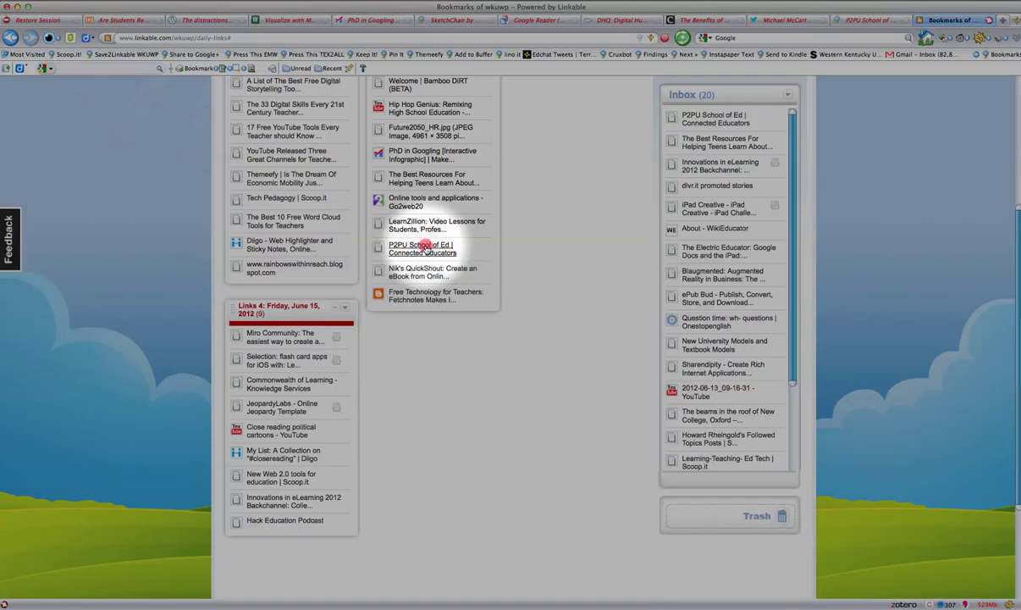
Open the "P2PU School of Ed | Connected Educators" link and look over the P2PU home page and its recent activity.
left_click(426, 249)
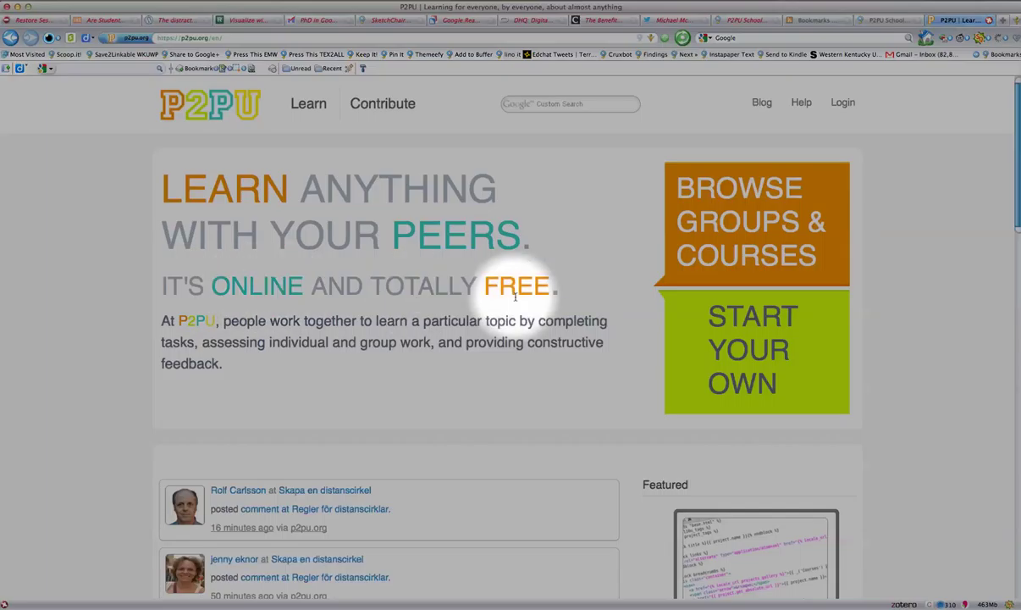
scroll(487, 413, "down", 4)
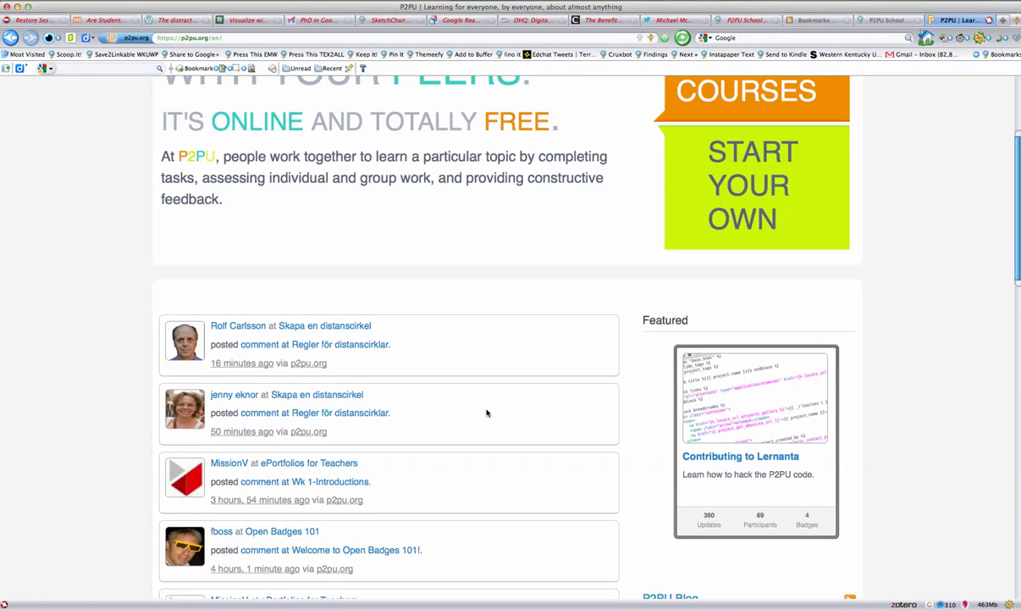
scroll(487, 413, "down", 3)
scroll(487, 414, "up", 5)
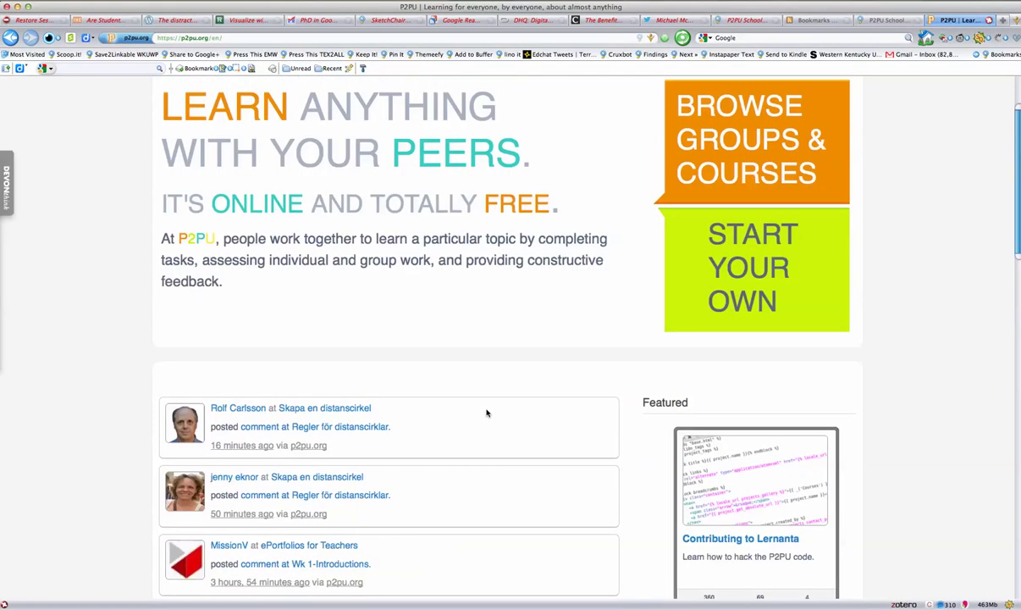
scroll(487, 414, "up", 2)
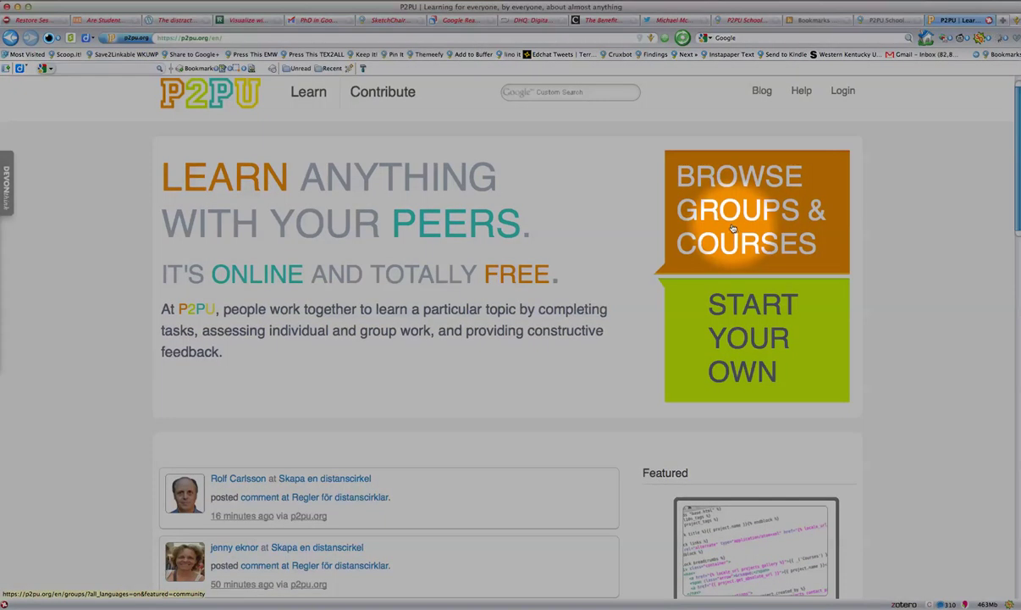
Browse P2PU's groups and courses, looking through the featured Community Picks.
left_click(733, 228)
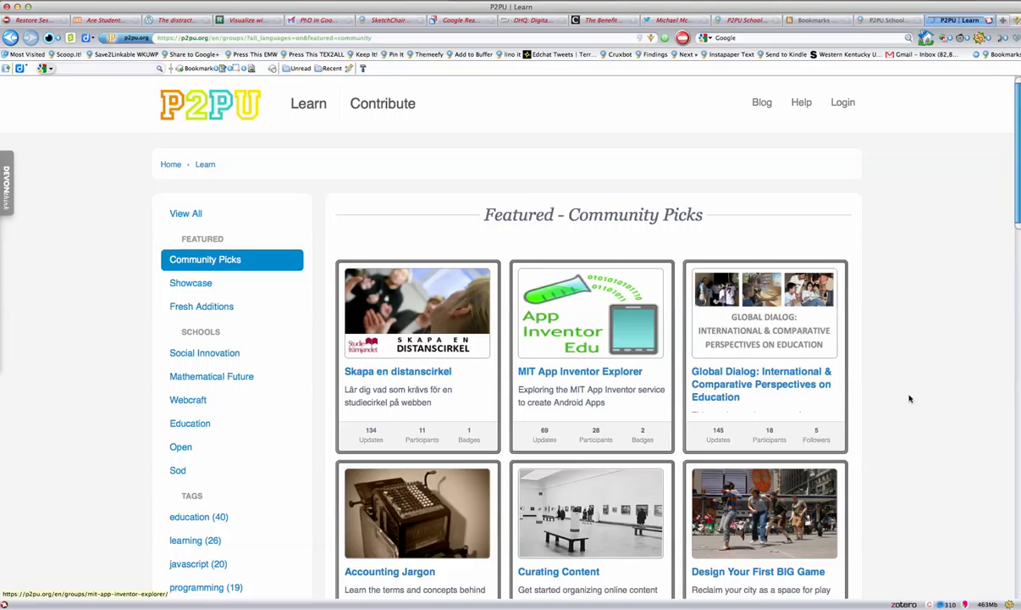
scroll(910, 399, "down", 3)
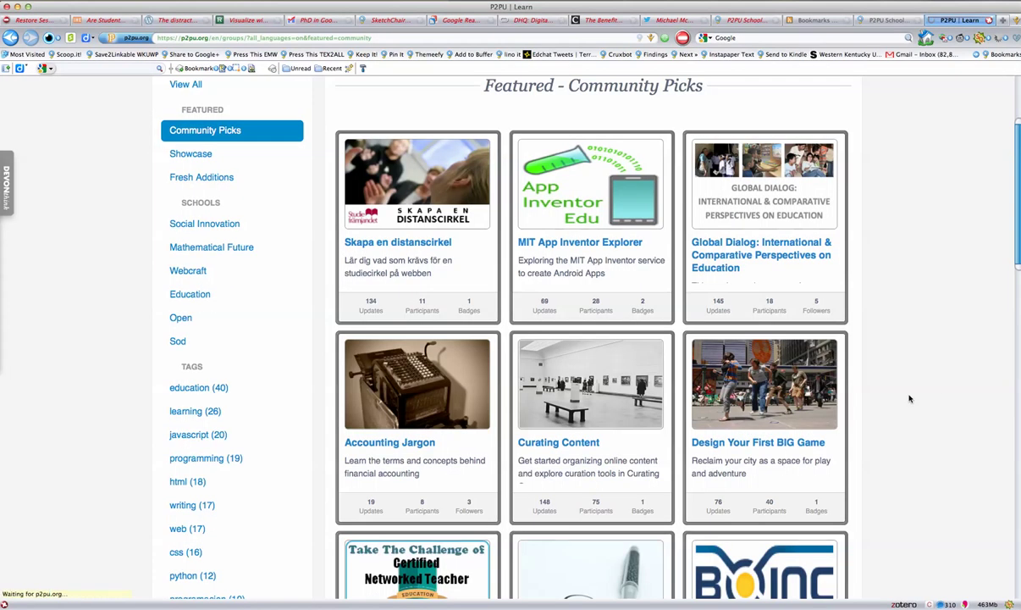
scroll(910, 398, "down", 3)
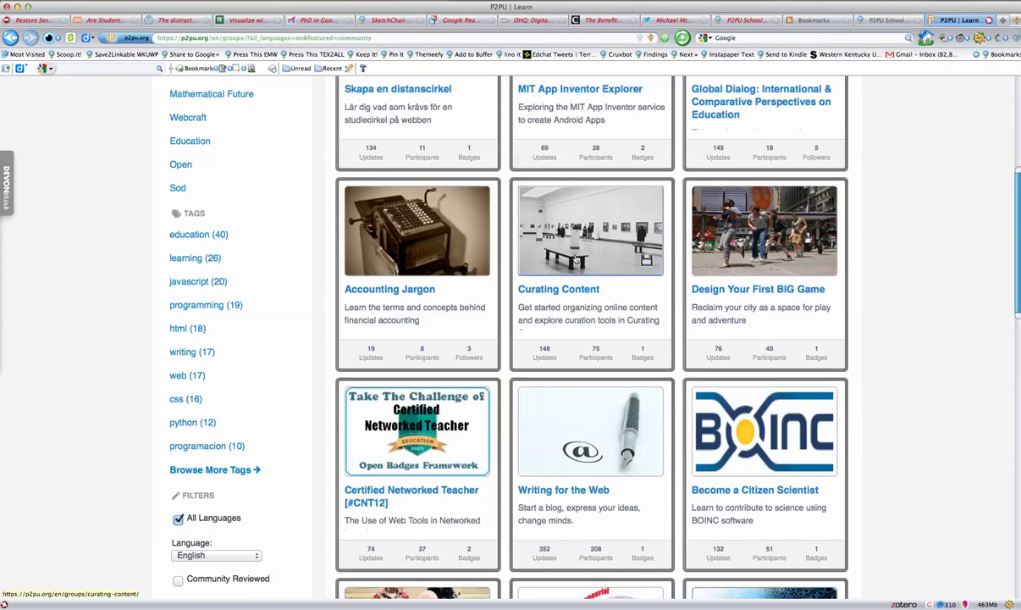
Open the Curating Content course and review its five tasks, its earnable badge and the peers involved in the challenge.
left_click(576, 245)
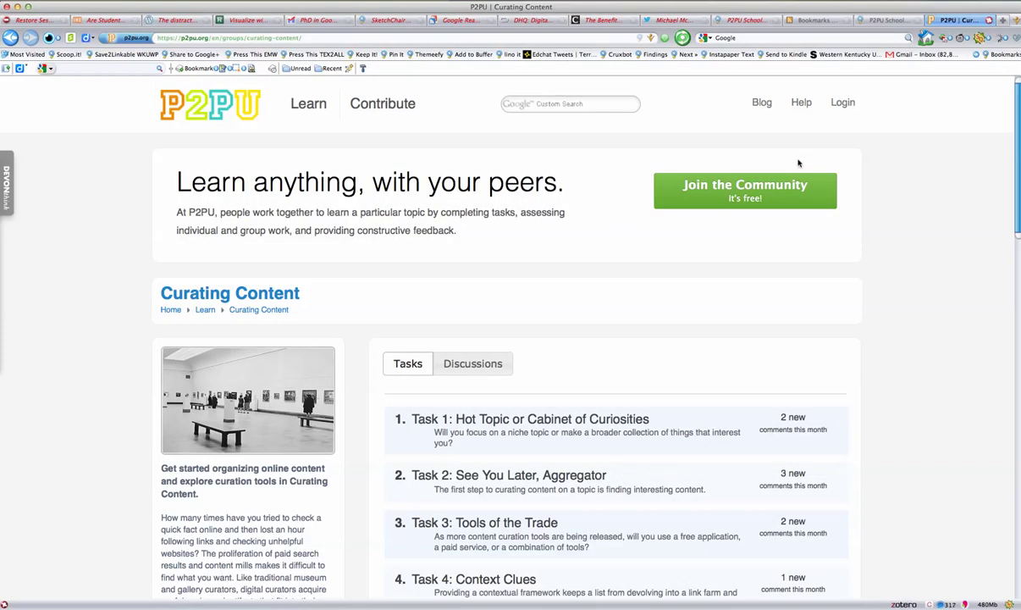
left_click(753, 196)
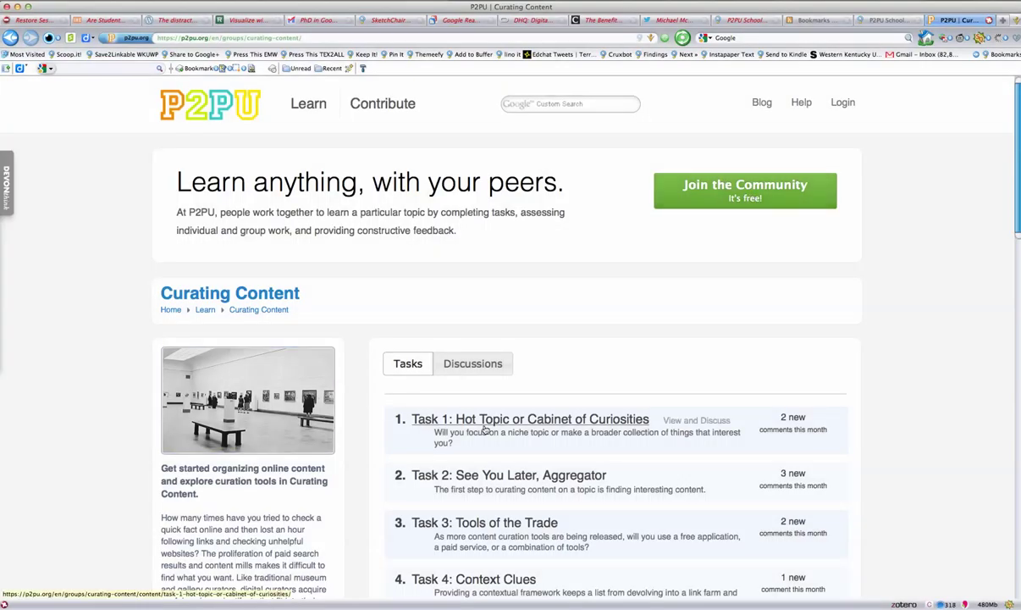
left_click(464, 425)
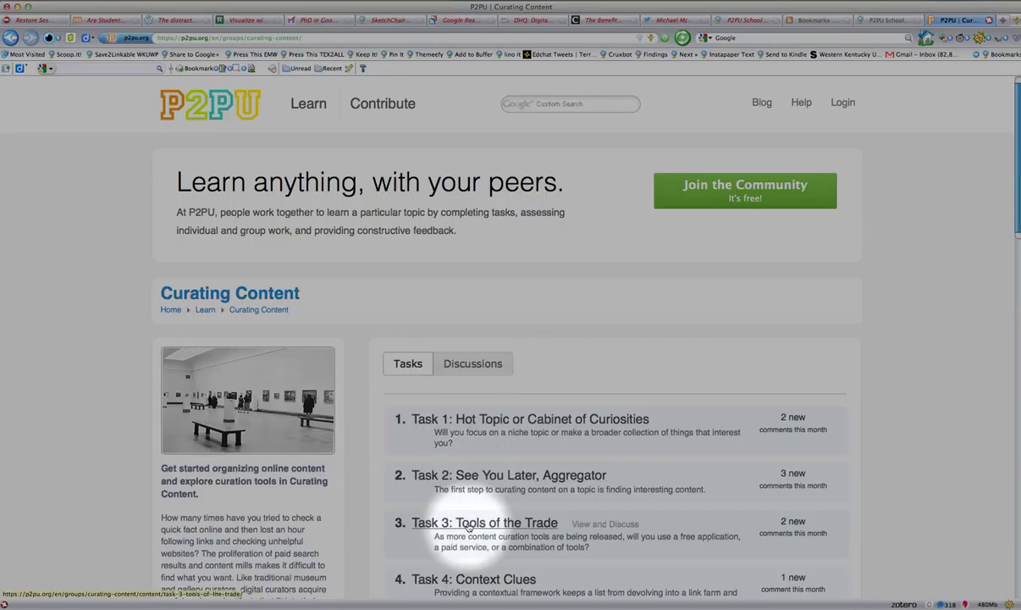
scroll(507, 534, "down", 5)
scroll(474, 542, "down", 3)
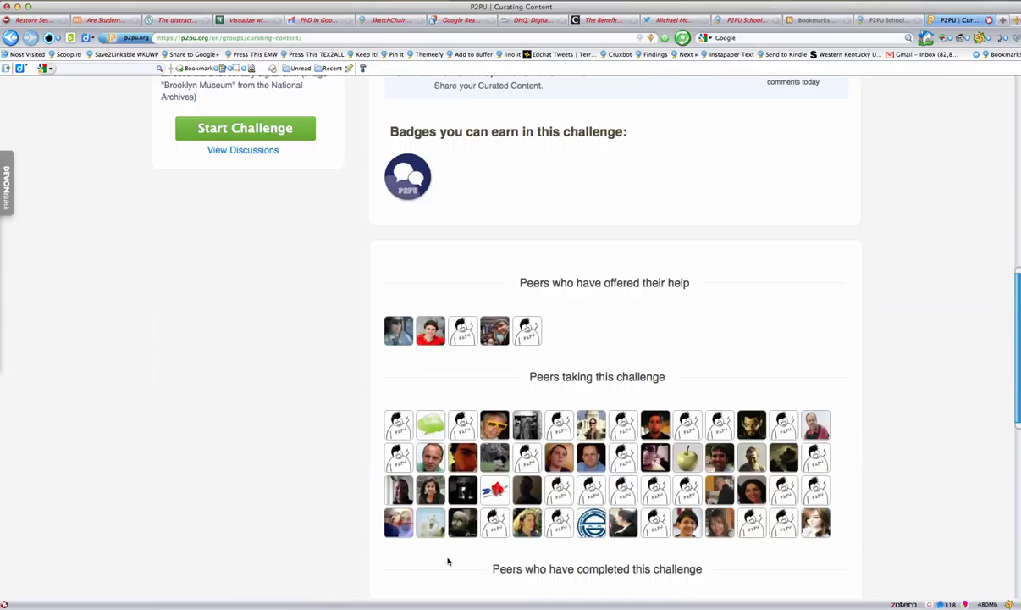
left_click(395, 332)
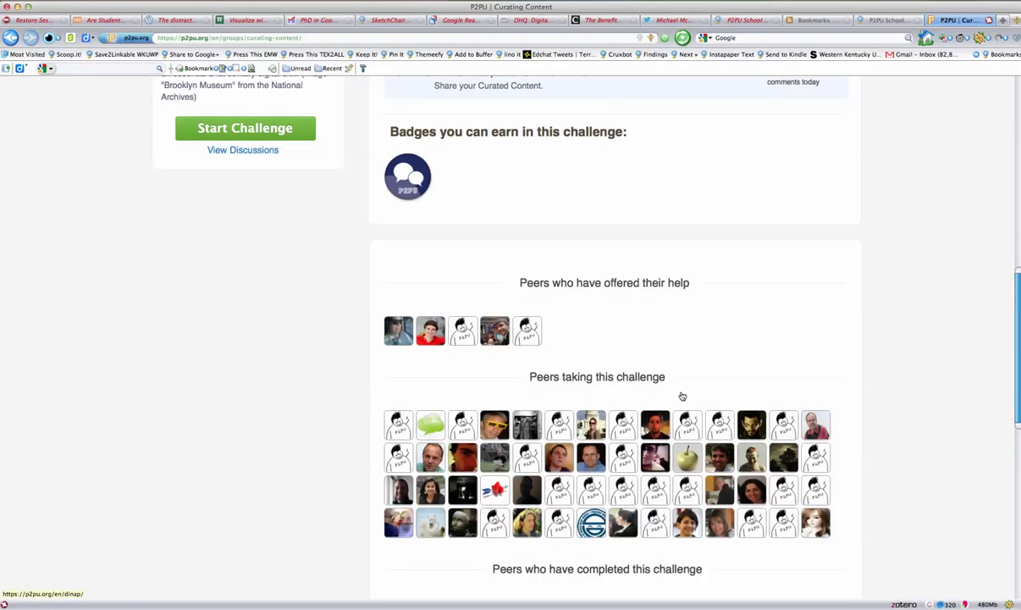
scroll(722, 331, "up", 5)
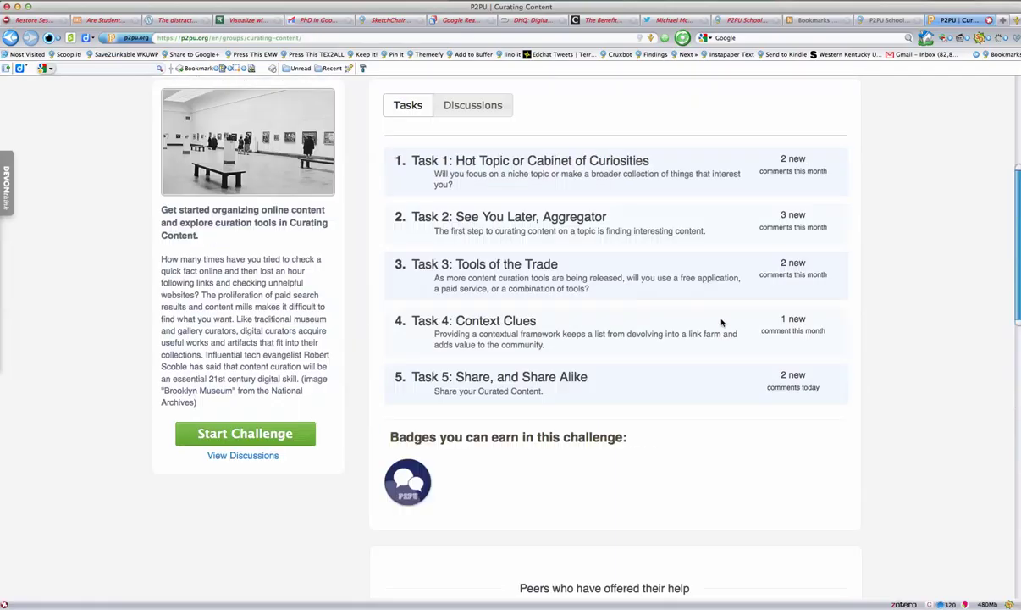
Start the Curating Content challenge to view P2PU's sign-in page, and leave the site without signing in.
left_click(246, 435)
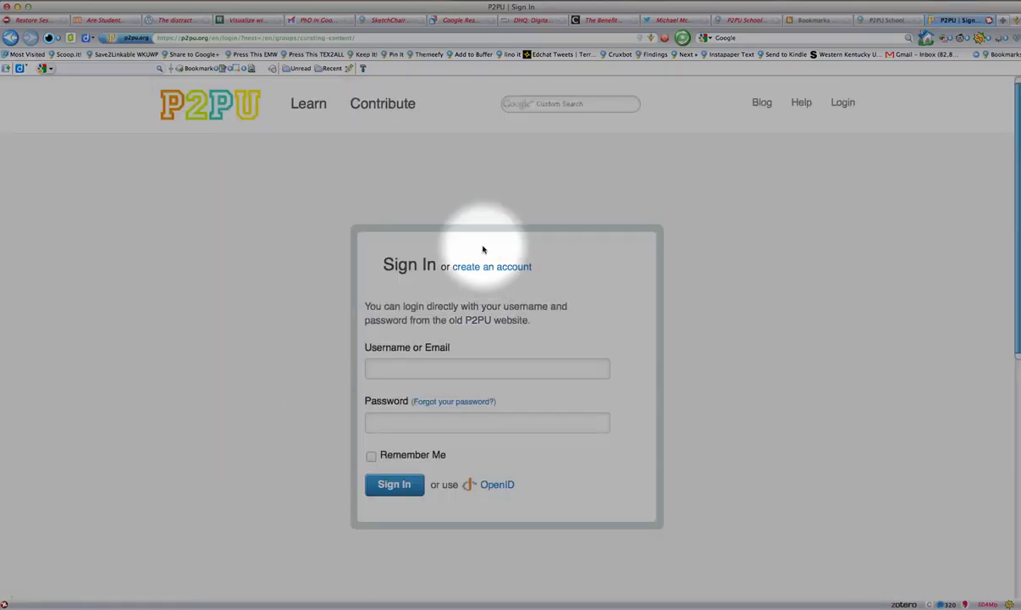
key("alt+super+m")
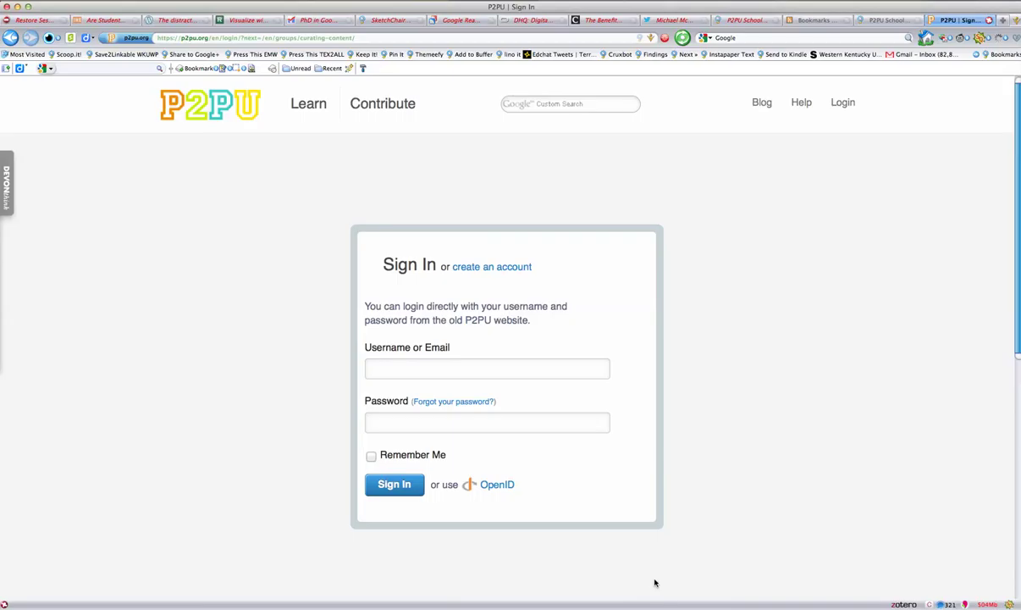
key("ctrl+Page_Up")
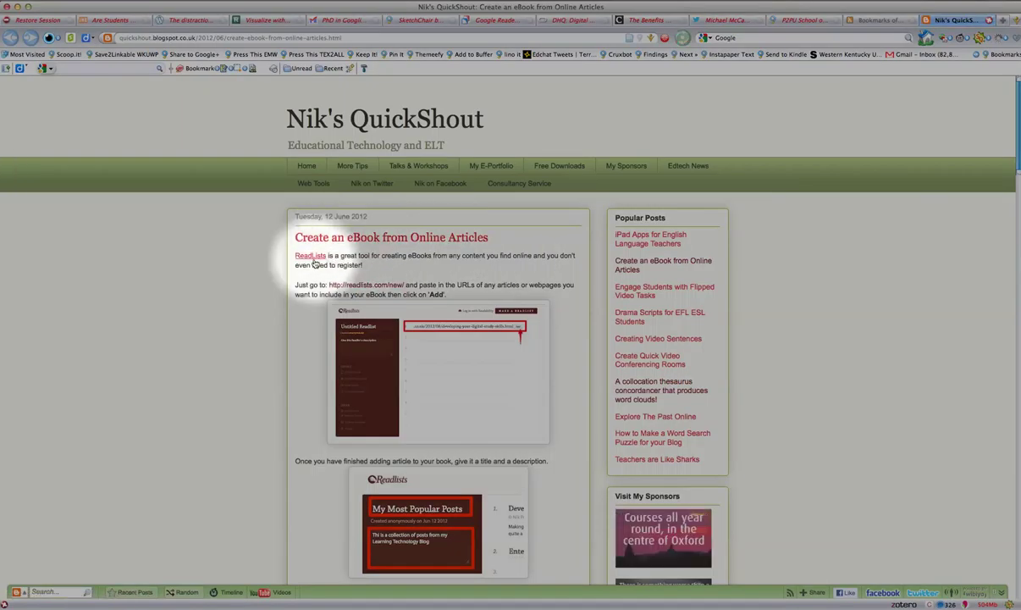
Review the Nik's QuickShout article on creating an eBook from online articles with ReadLists, including its setup, export options and embedded example list.
left_click(313, 260)
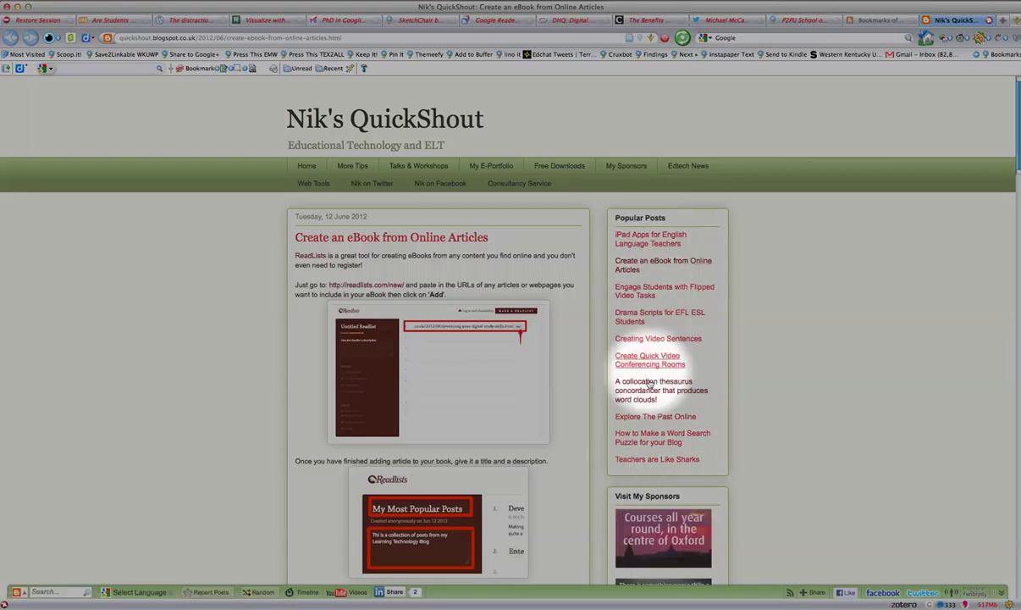
scroll(758, 435, "down", 5)
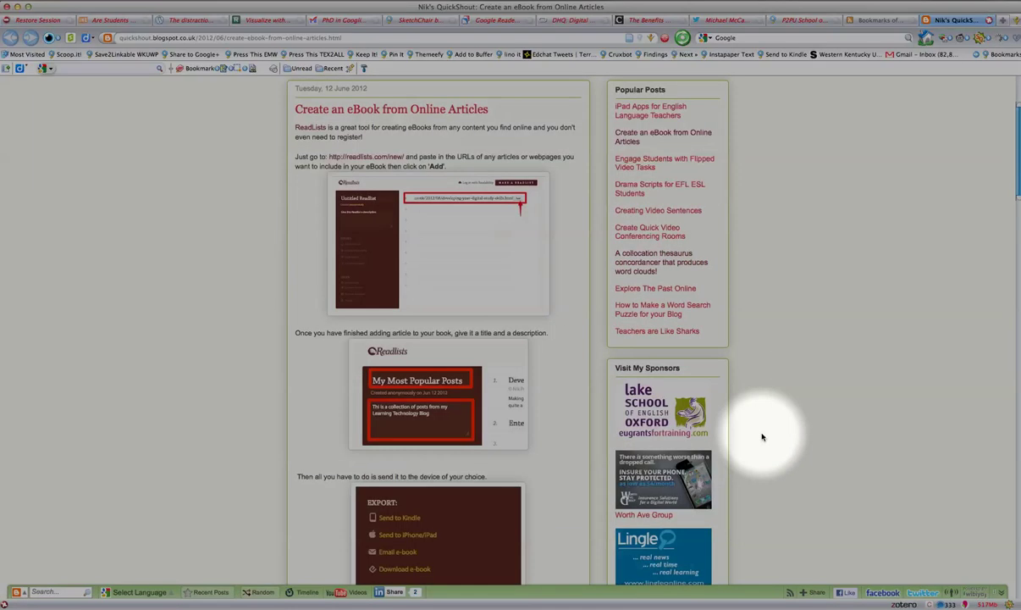
scroll(762, 437, "down", 15)
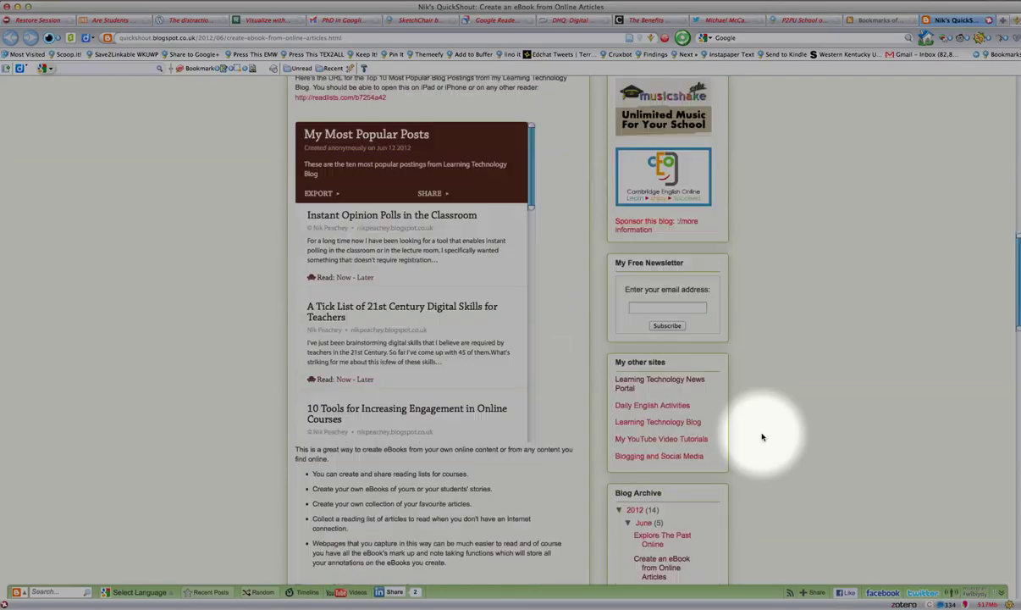
scroll(762, 437, "down", 6)
scroll(763, 437, "up", 20)
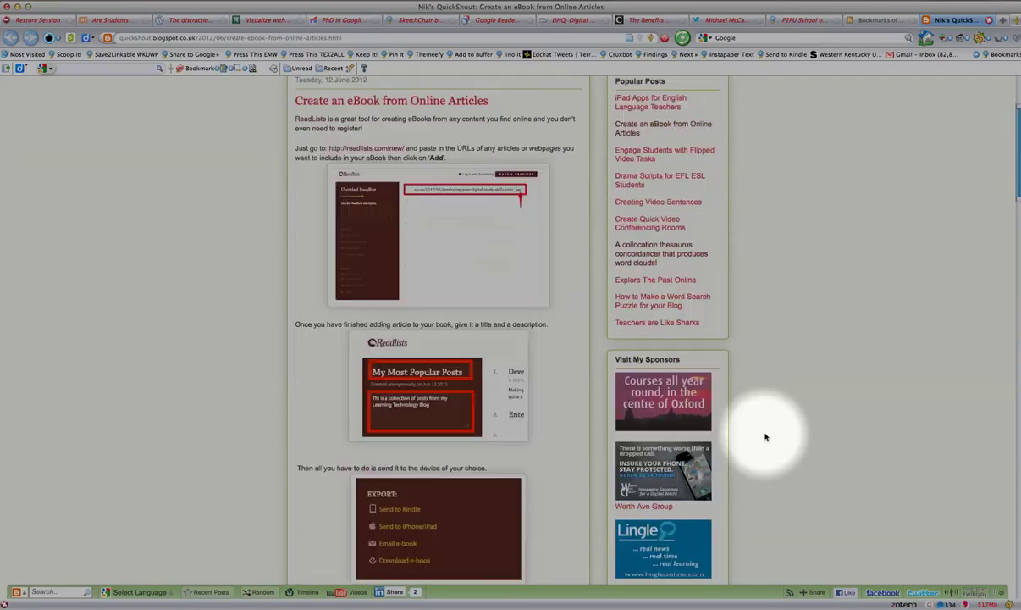
Examine the ReadLists article's suggested uses, copyright cautions and related links.
scroll(765, 437, "down", 6)
scroll(764, 437, "down", 20)
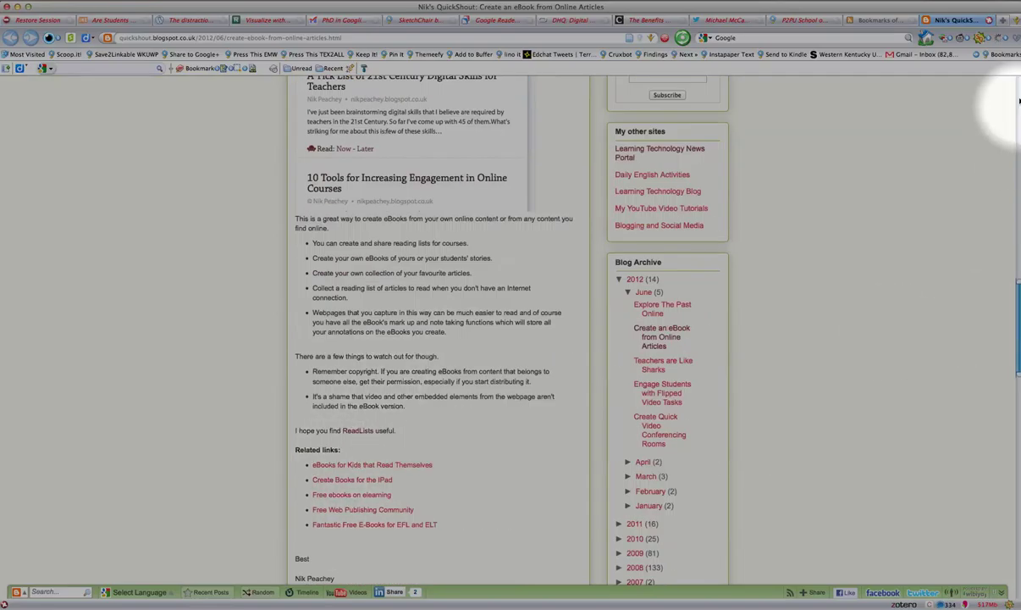
scroll(999, 89, "up", 12)
scroll(786, 195, "down", 12)
scroll(787, 198, "down", 3)
scroll(787, 197, "down", 11)
scroll(787, 212, "up", 18)
scroll(802, 241, "up", 20)
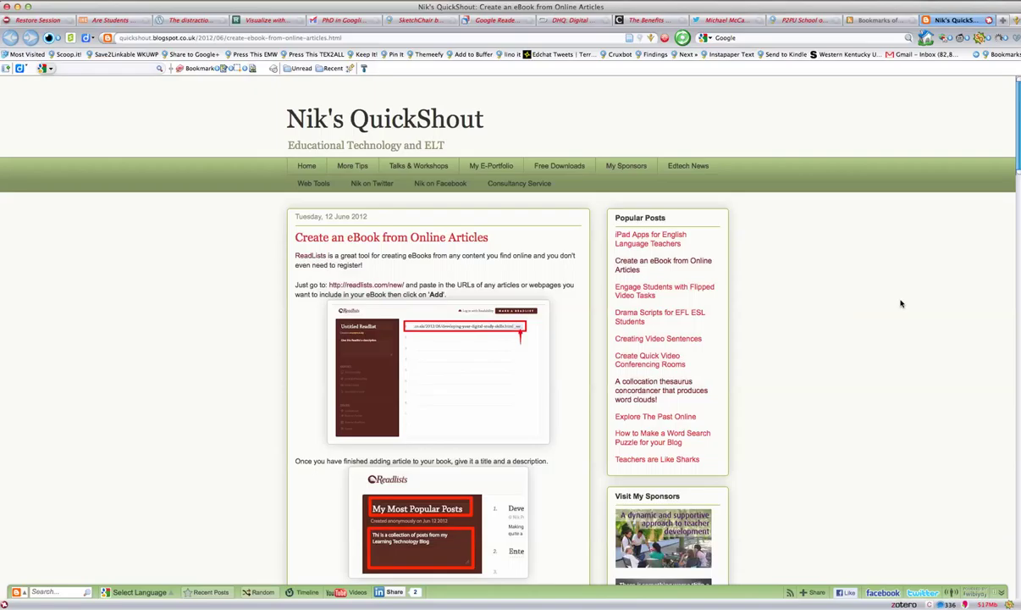
Open the "Free Technology for Teachers: Fetchnotes" link from Linkable, read the article and its related posts, and return to the Linkable page.
key("ctrl+shift+Tab")
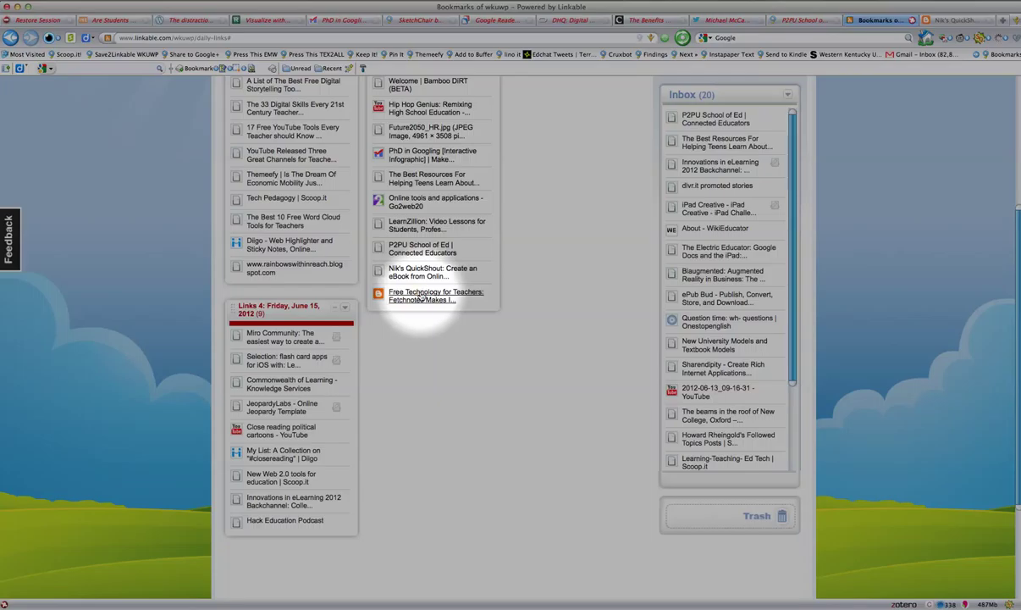
left_click(421, 297)
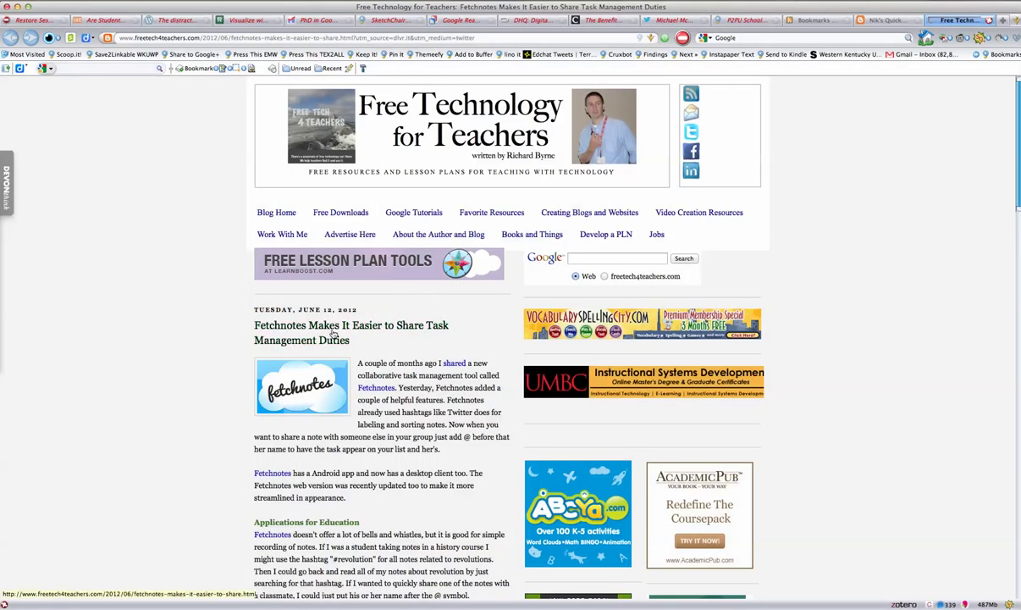
scroll(422, 439, "down", 3)
scroll(422, 439, "down", 1)
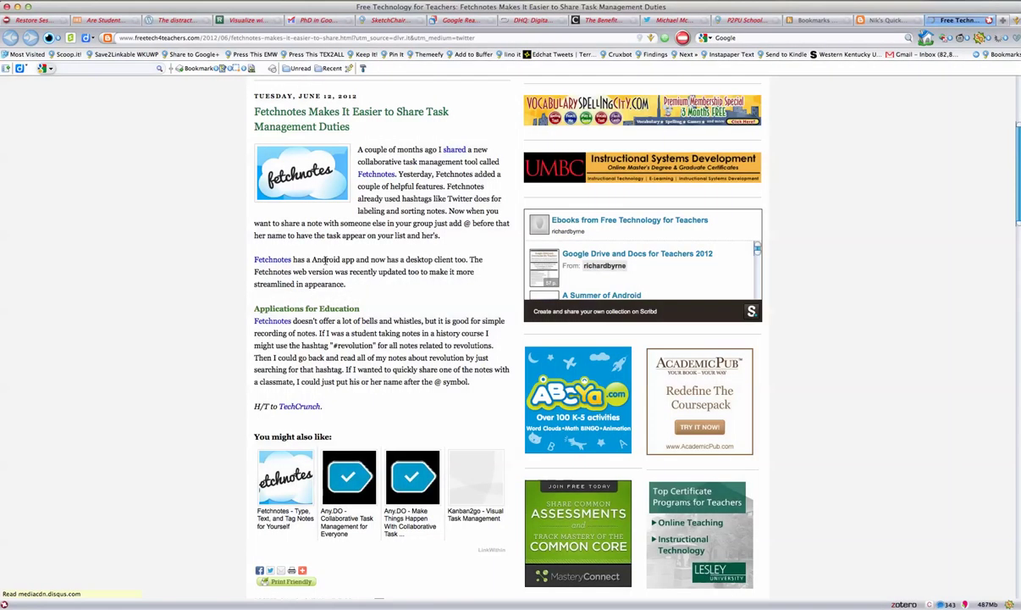
scroll(388, 313, "up", 2)
scroll(387, 312, "down", 5)
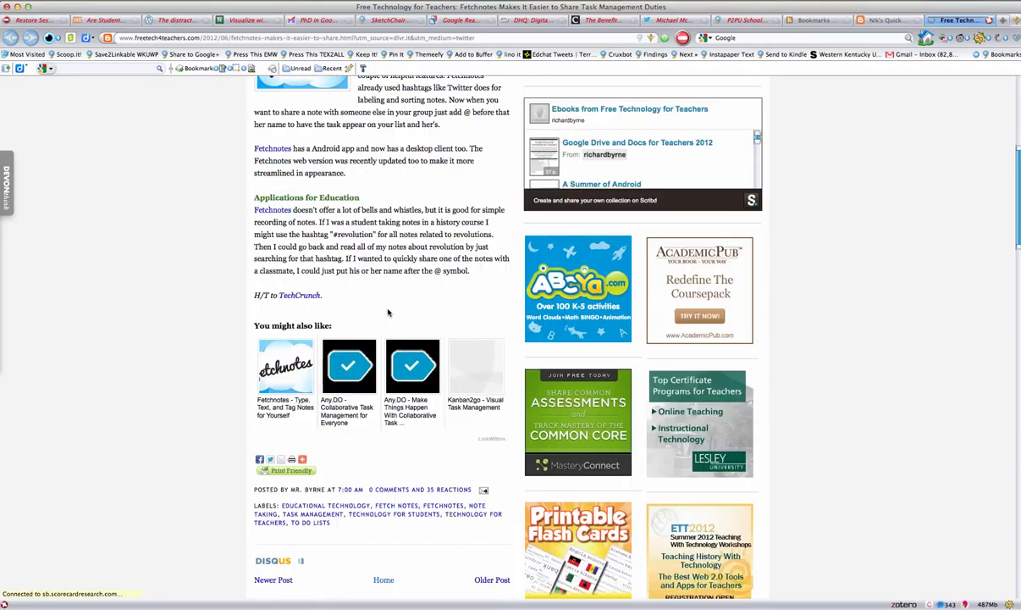
scroll(381, 450, "down", 3)
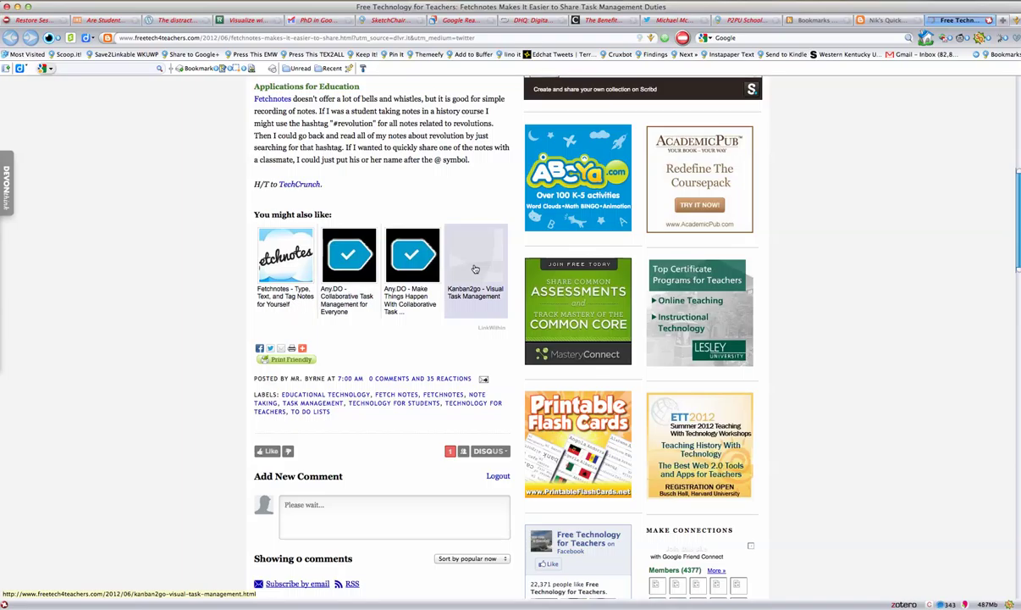
key("ctrl+shift+Tab")
key("ctrl+shift+Tab")
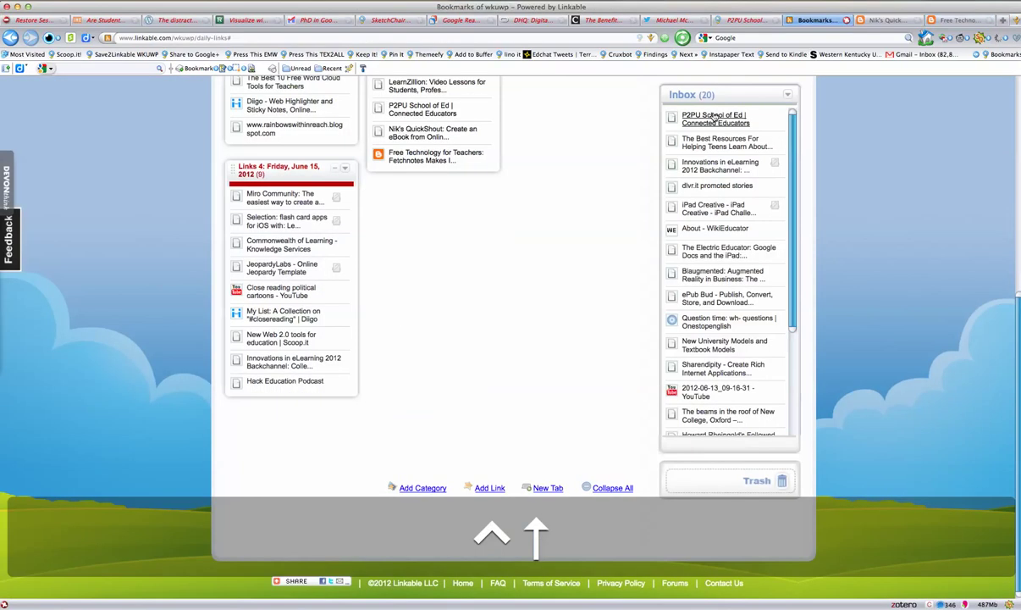